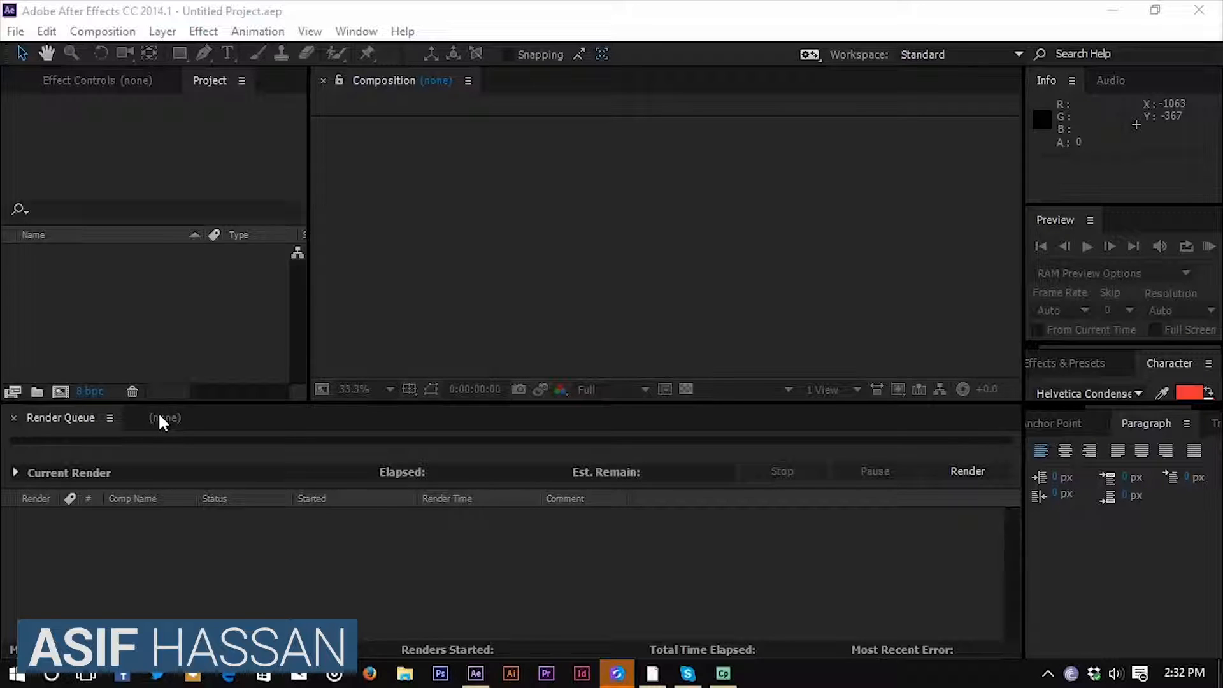
# Create a 1920 x 1080 px composition at 60 frames per second with a duration of 10 seconds.
pyautogui.click(161, 417)
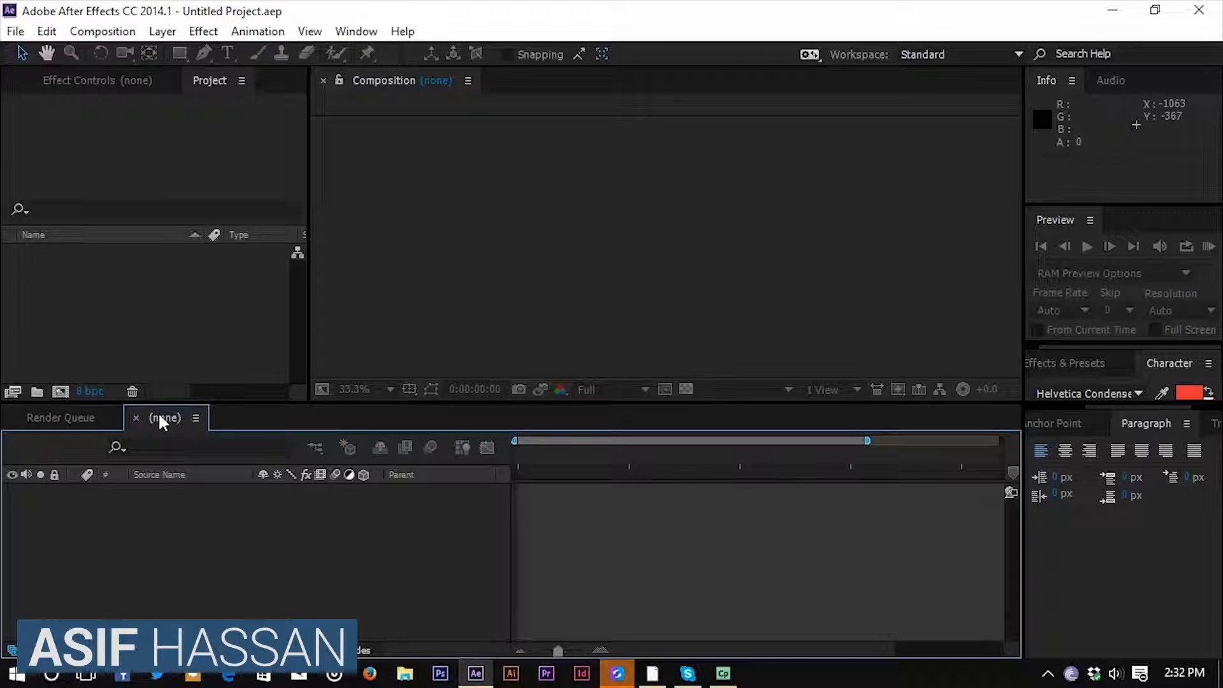
pyautogui.click(109, 33)
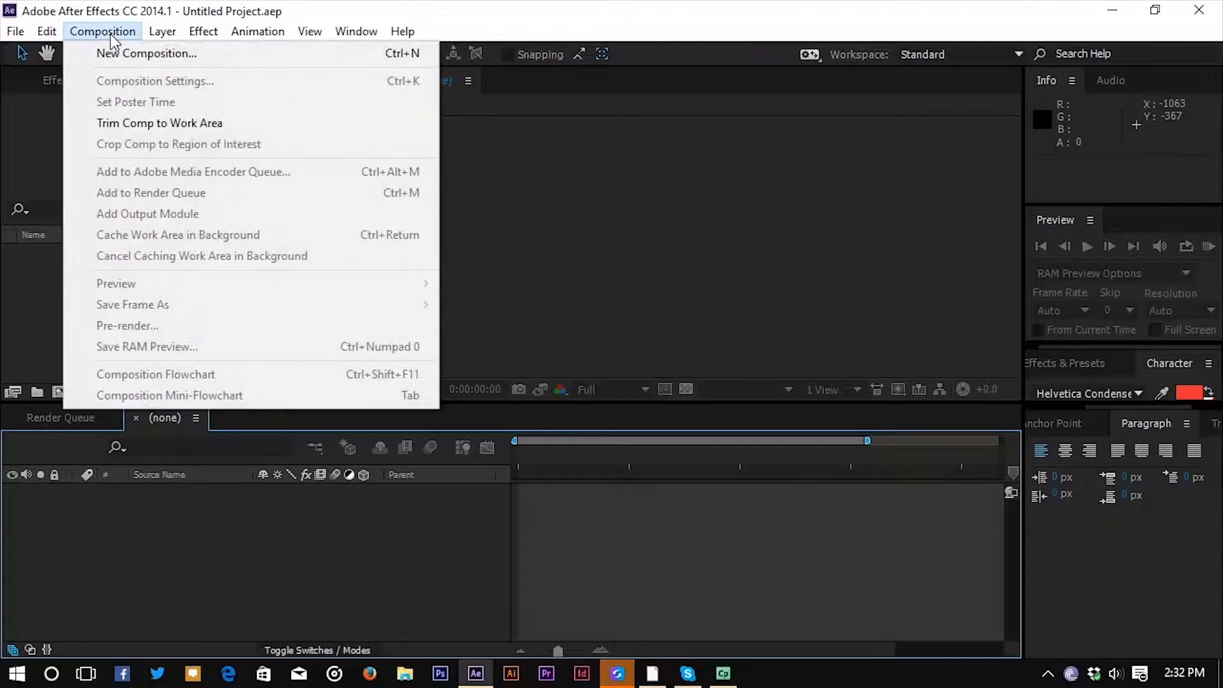
pyautogui.click(108, 28)
pyautogui.click(108, 28)
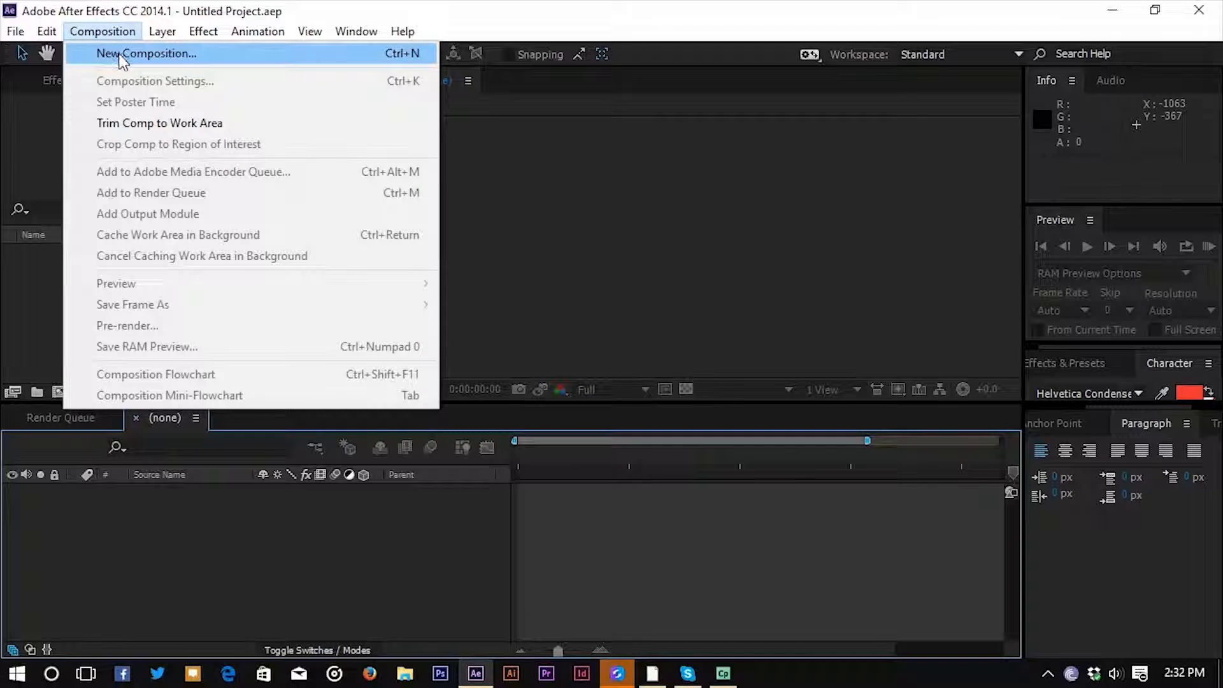
pyautogui.click(162, 55)
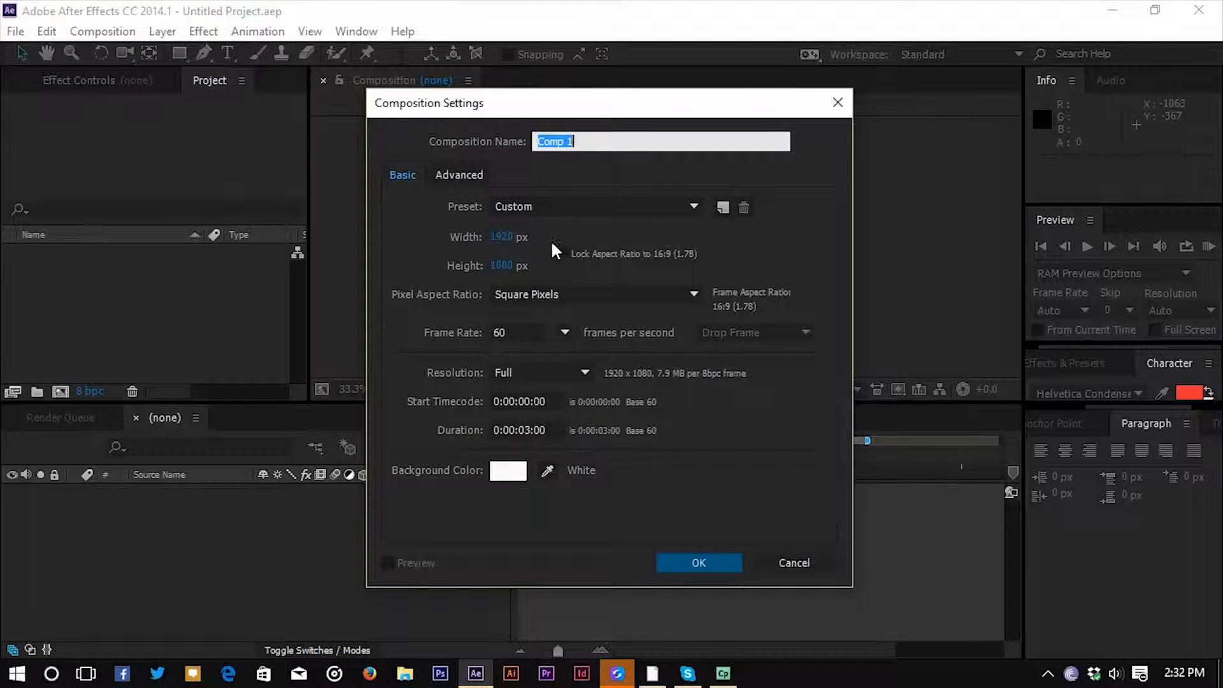
pyautogui.click(524, 334)
pyautogui.click(540, 310)
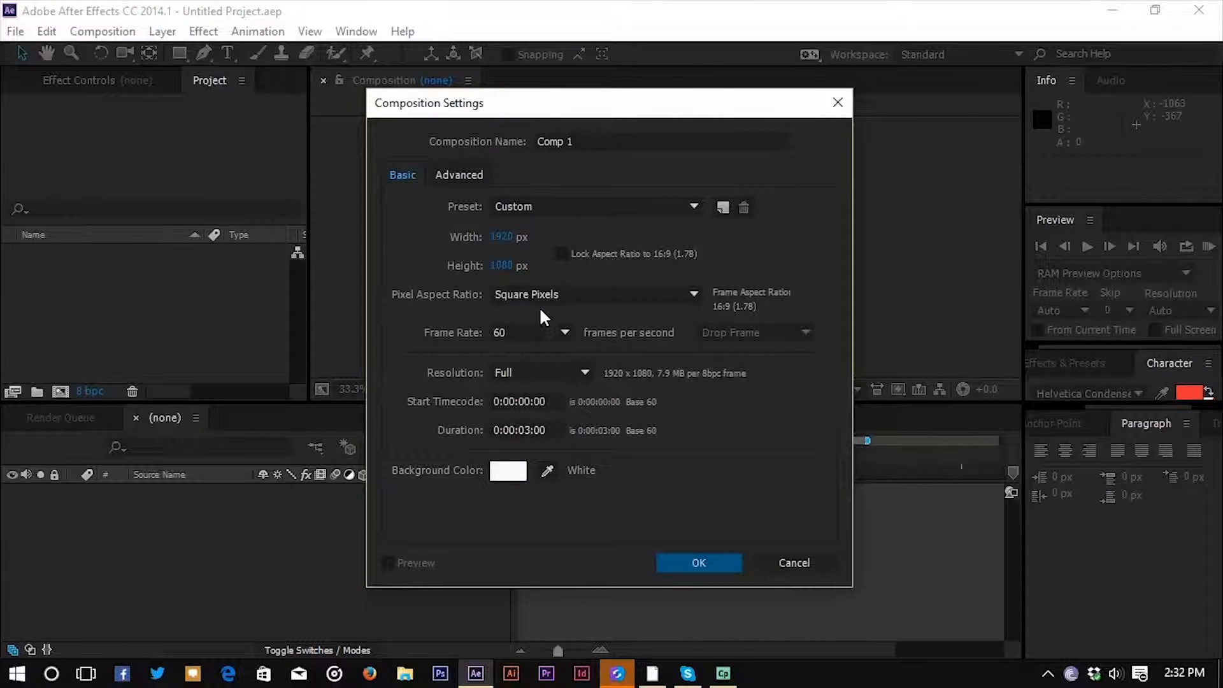
pyautogui.click(494, 332)
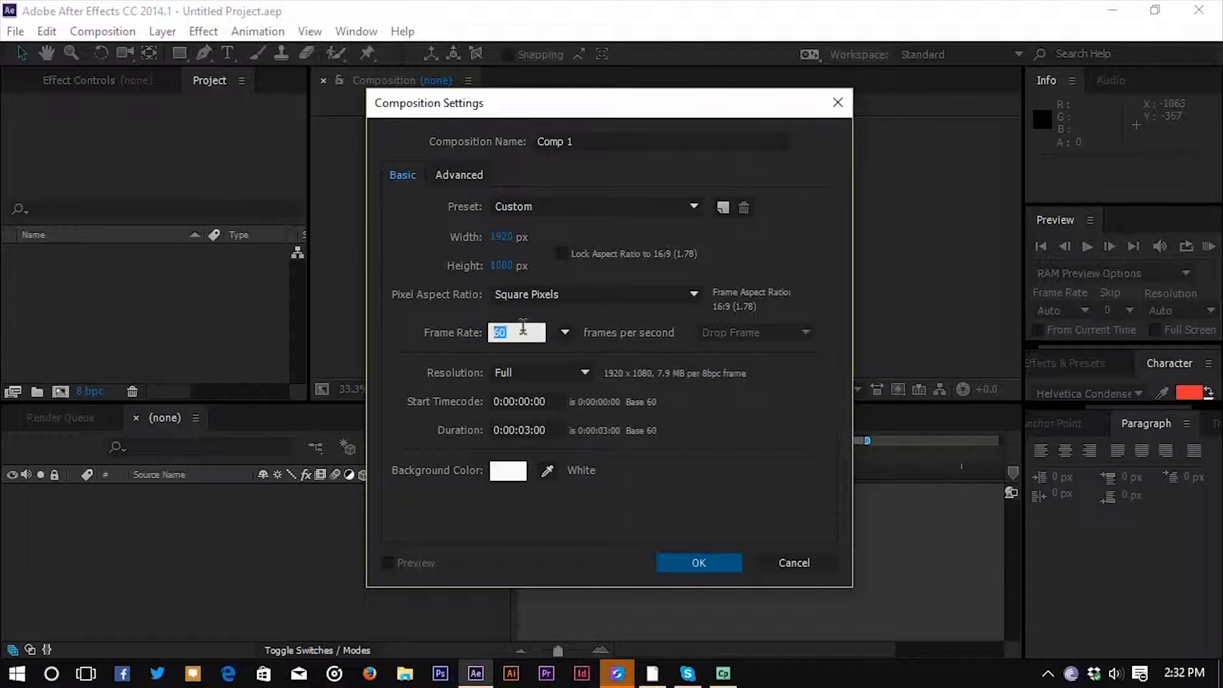
pyautogui.click(530, 430)
pyautogui.press('BackSpace')
pyautogui.press('BackSpace')
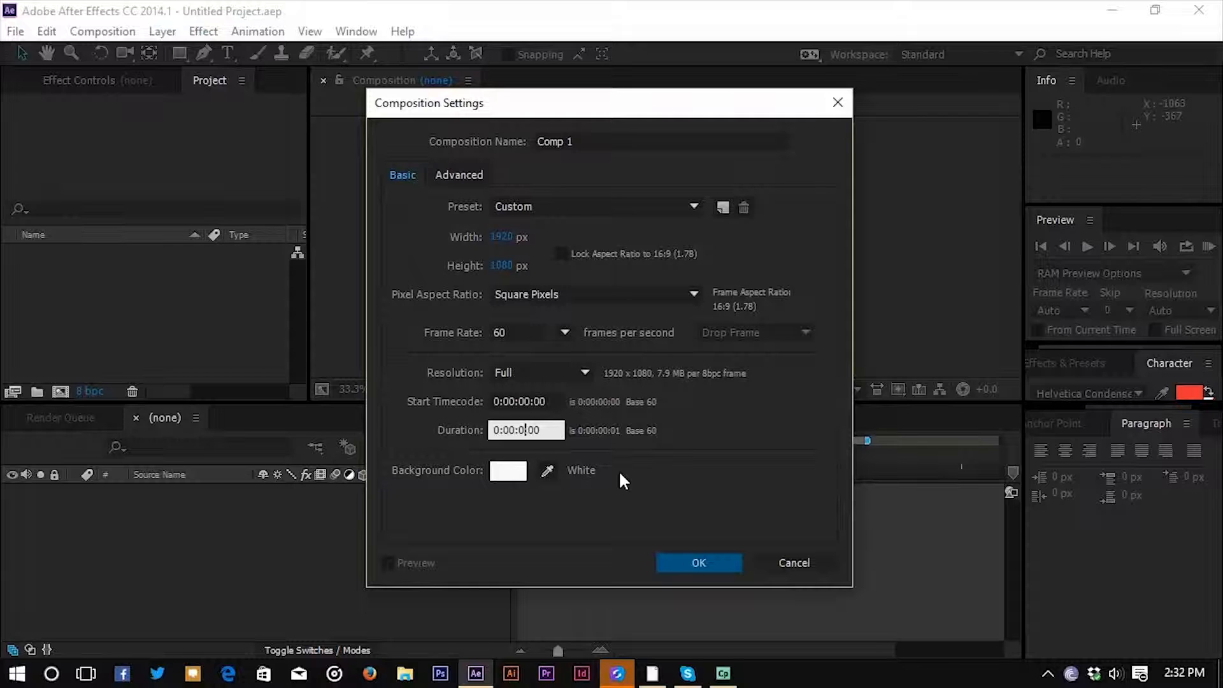
pyautogui.write('10')
pyautogui.click(694, 562)
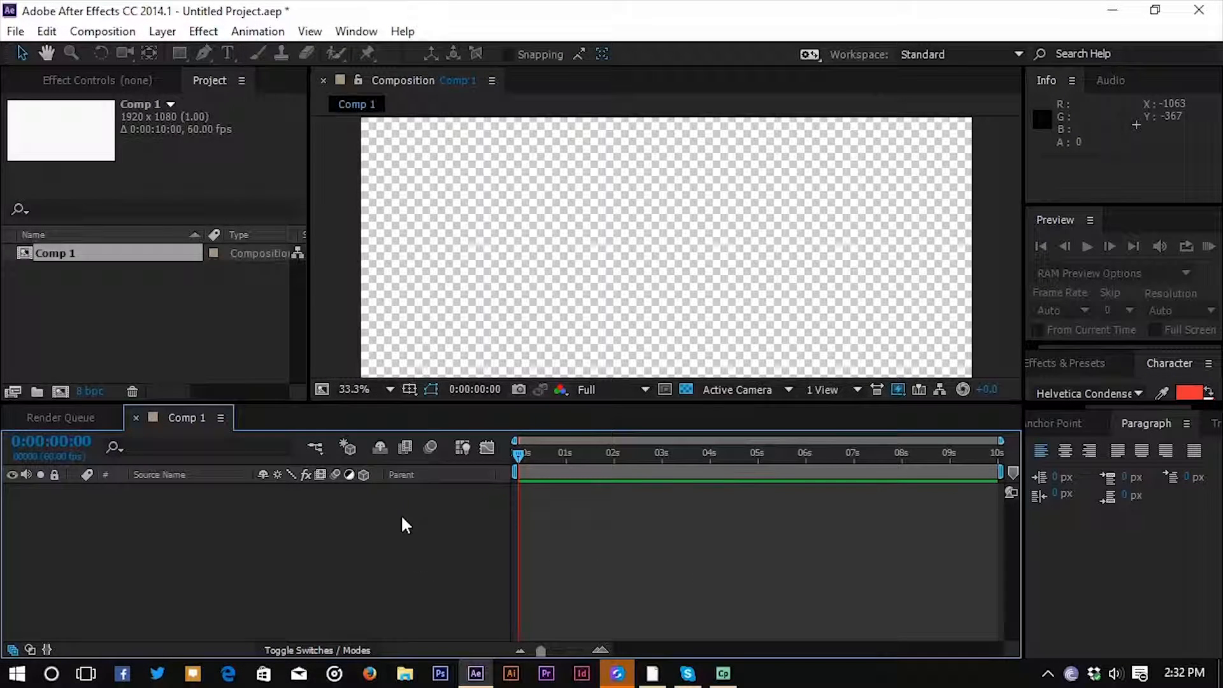
# Turn off the transparency grid in the composition view.
pyautogui.click(11, 32)
pyautogui.click(11, 33)
pyautogui.press(',')
pyautogui.press(',')
pyautogui.press(',')
pyautogui.press(',')
pyautogui.press('.')
pyautogui.click(686, 389)
pyautogui.press('.')
pyautogui.press(',')
# Draw a square about 366 by 354 px near the composition's centre and delete its stroke.
pyautogui.click(179, 53)
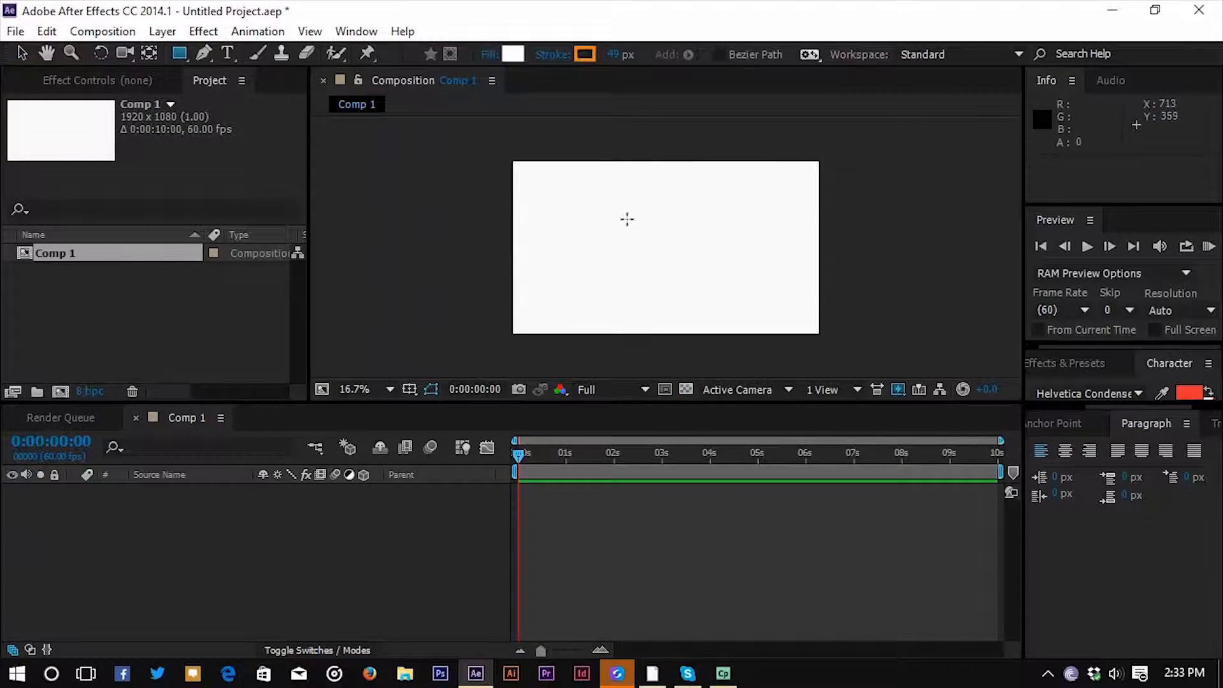
pyautogui.moveTo(625, 216)
pyautogui.mouseDown()
pyautogui.moveTo(705, 293)
pyautogui.moveTo(684, 274)
pyautogui.mouseUp()
pyautogui.click(106, 523)
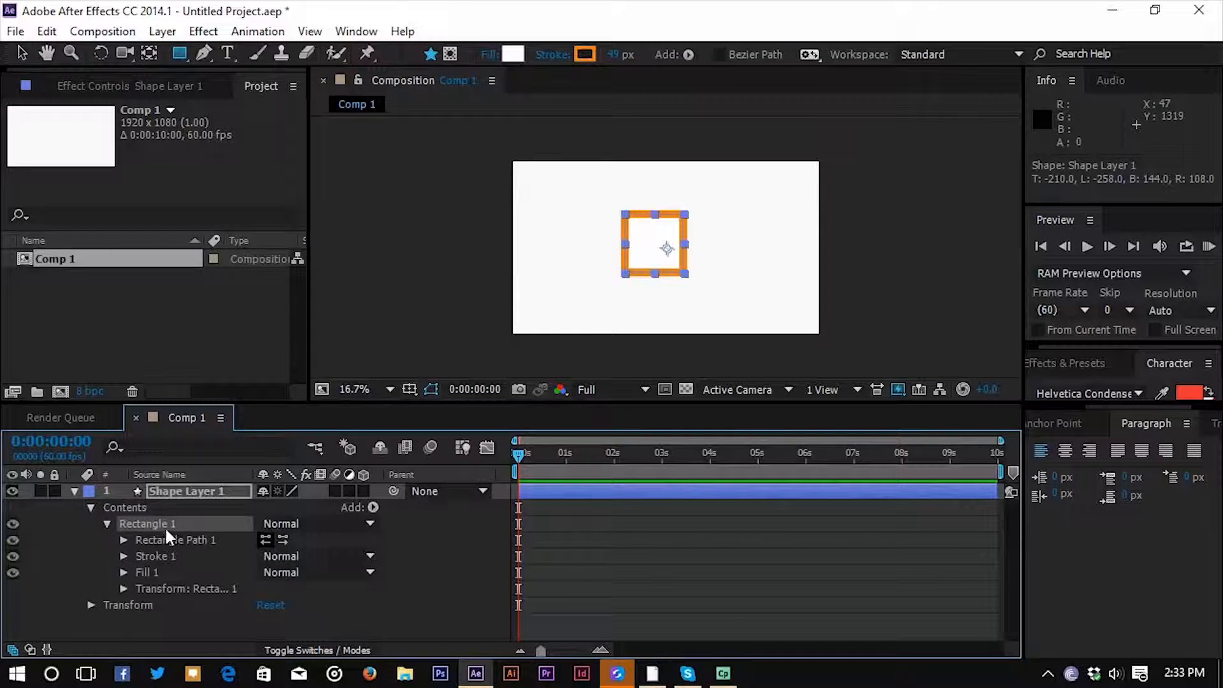
pyautogui.click(186, 553)
pyautogui.press('Delete')
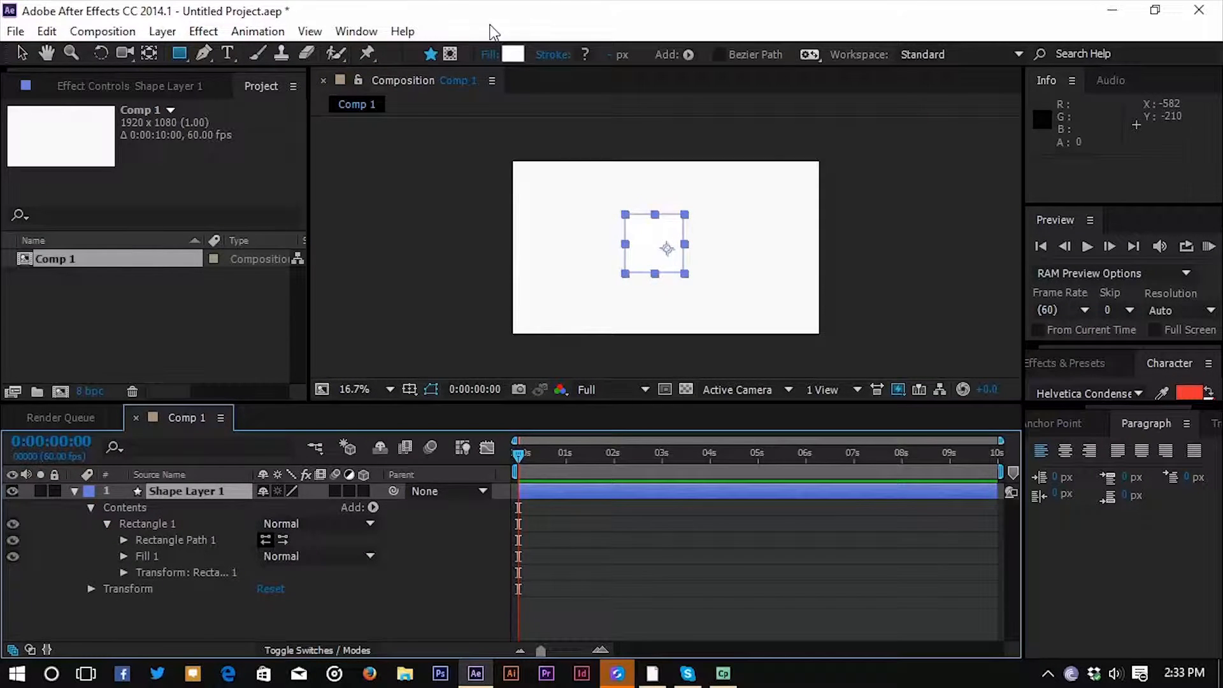
pyautogui.click(75, 491)
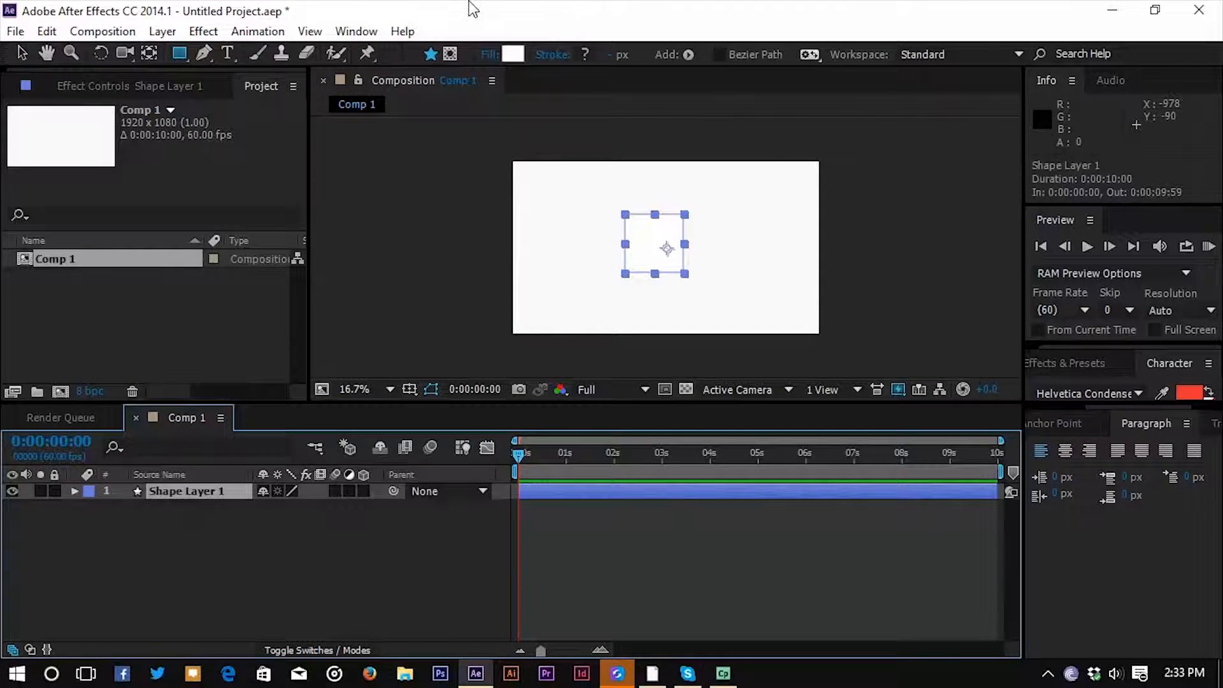
# Change the square's fill colour to dark grey.
pyautogui.click(513, 55)
pyautogui.moveTo(637, 560); pyautogui.dragTo(609, 585)
pyautogui.click(1052, 387)
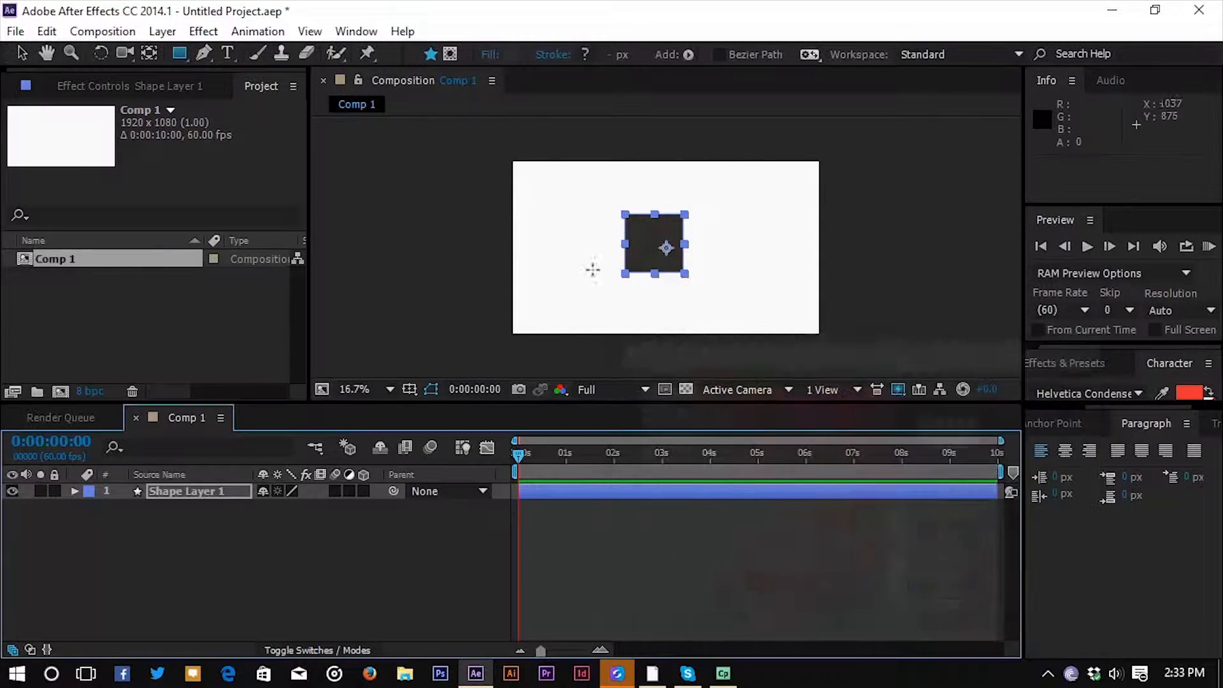
# Centre the square's anchor point and align the square to the composition's centre horizontally and vertically.
pyautogui.click(21, 53)
pyautogui.click(1061, 423)
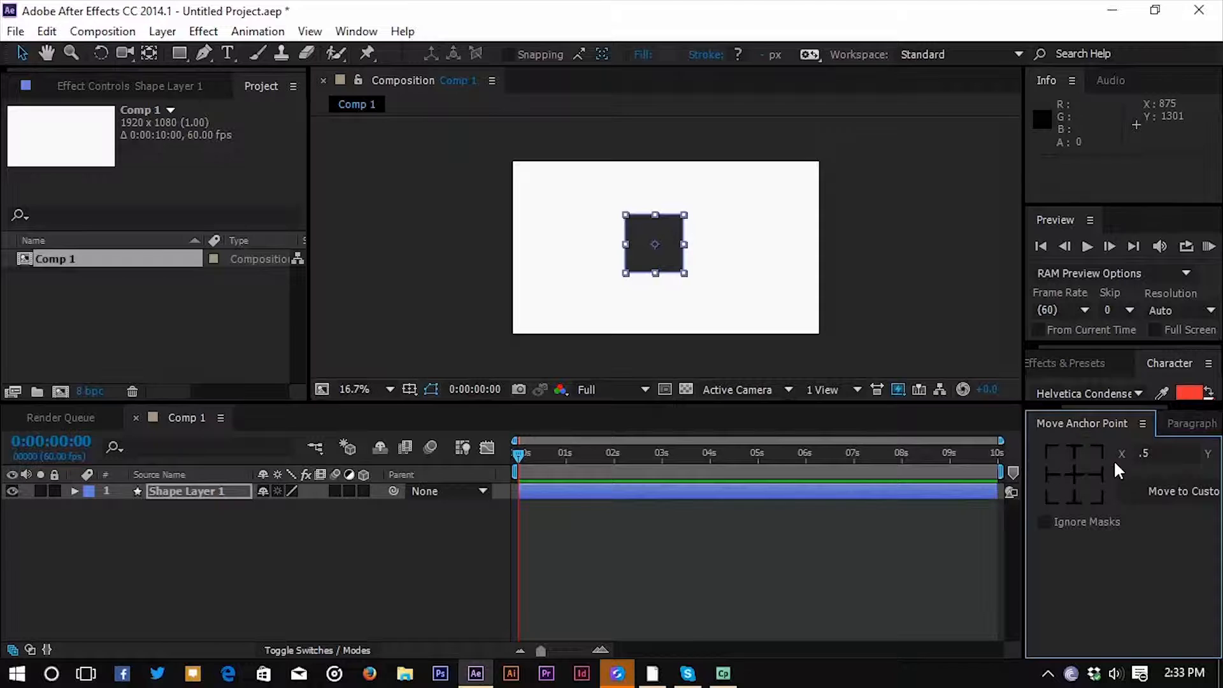
pyautogui.click(1051, 422)
pyautogui.click(1076, 471)
pyautogui.click(1174, 471)
pyautogui.click(290, 564)
pyautogui.click(656, 254)
# Add a Scale keyframe to the square's shape layer at 0:00:05:01.
pyautogui.click(105, 514)
pyautogui.click(74, 491)
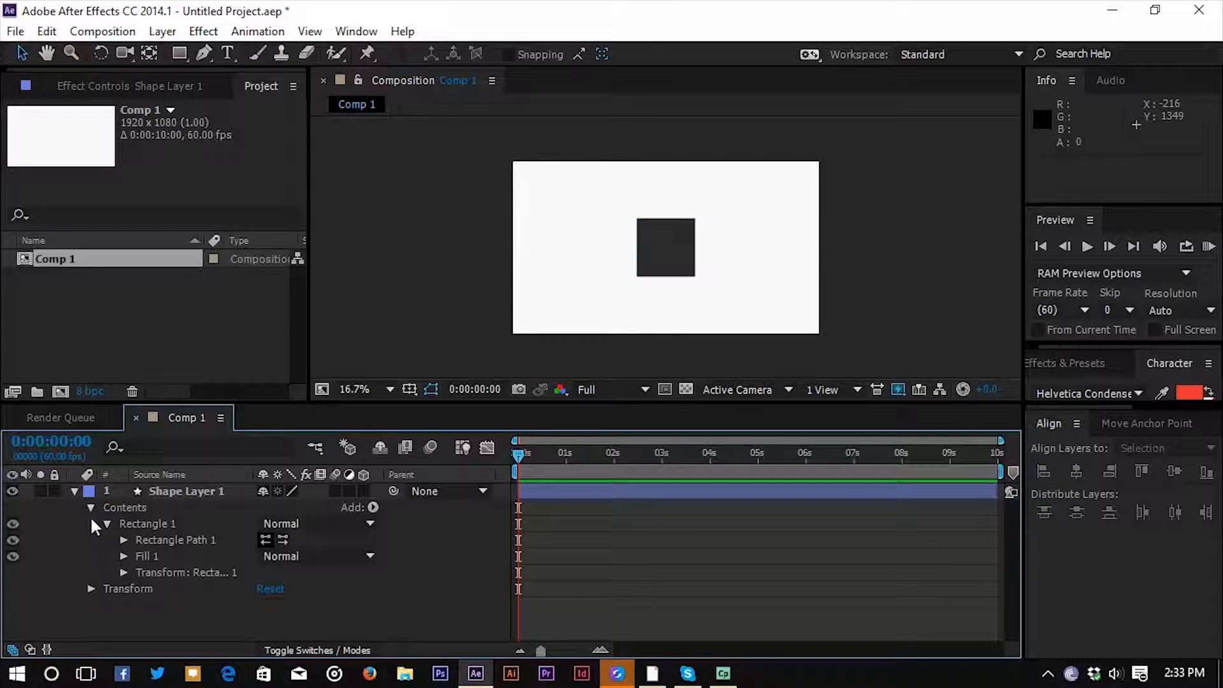
pyautogui.click(107, 524)
pyautogui.click(154, 493)
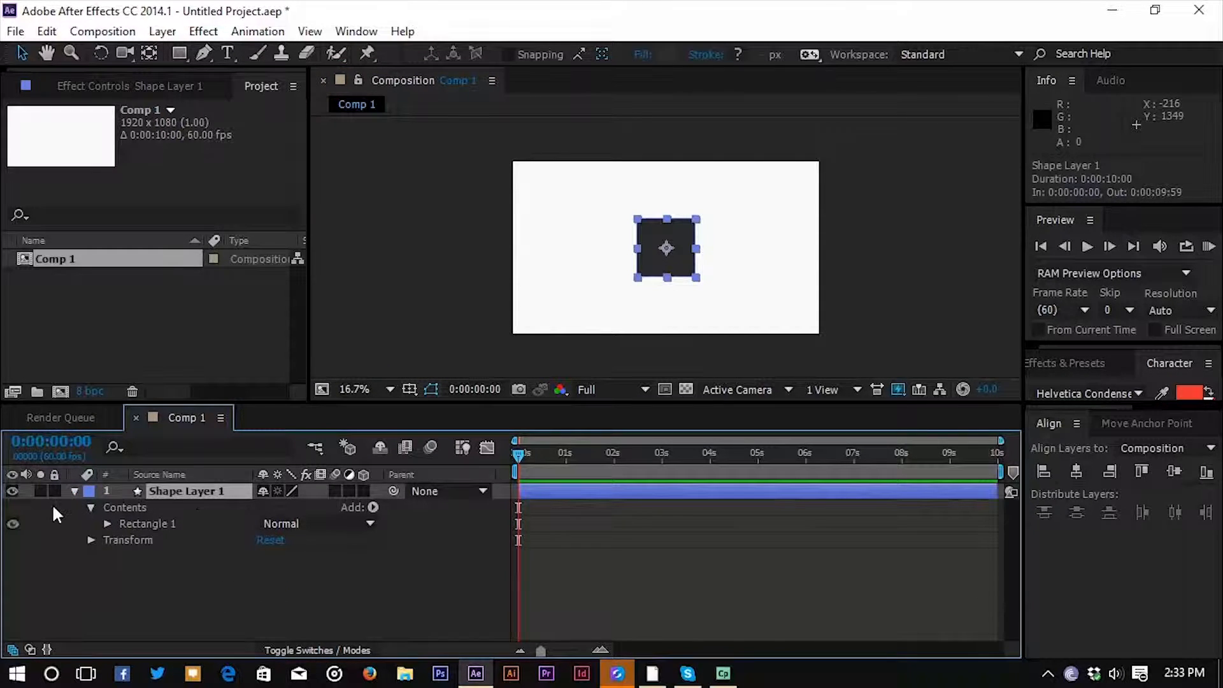
pyautogui.click(74, 491)
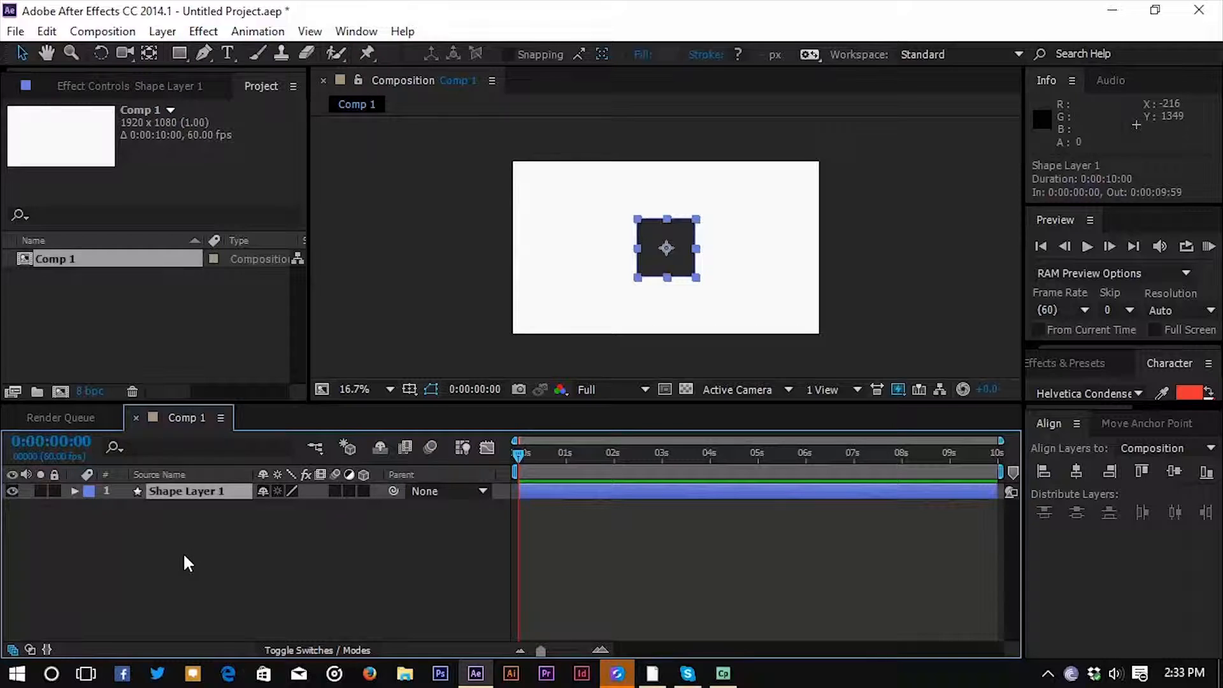
pyautogui.press('s')
pyautogui.moveTo(529, 461); pyautogui.dragTo(758, 470)
pyautogui.click(123, 507)
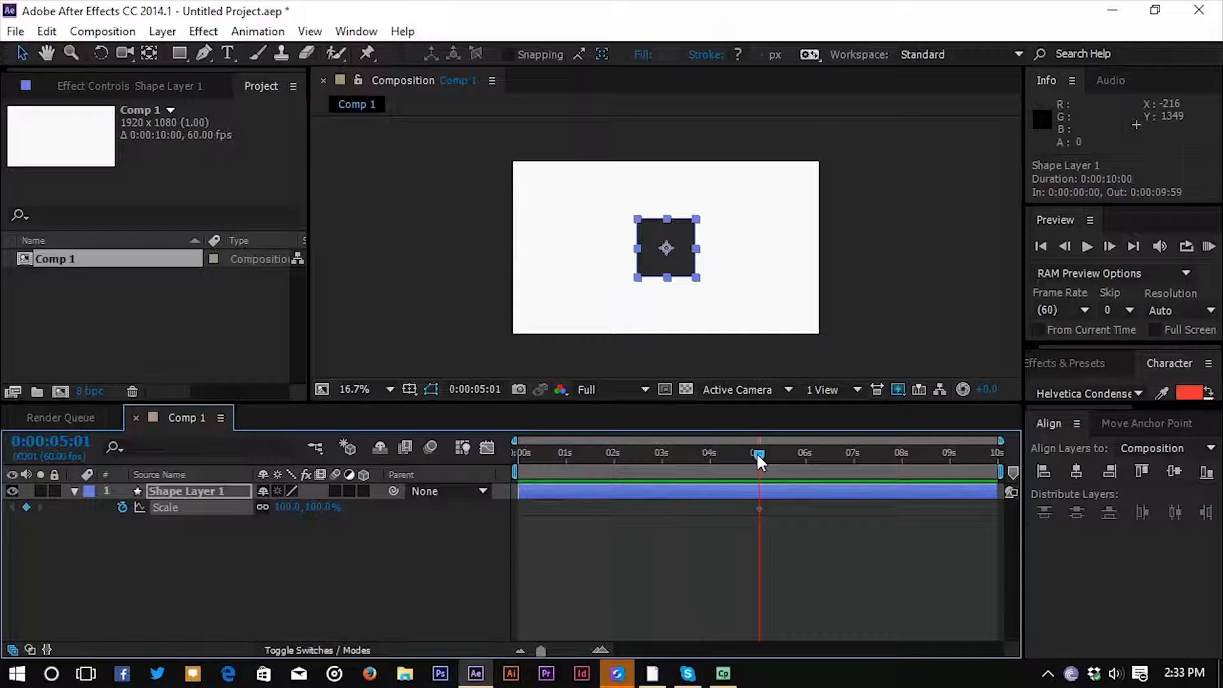
# Set the square's Scale to 0% at the start of the composition.
pyautogui.press('Home')
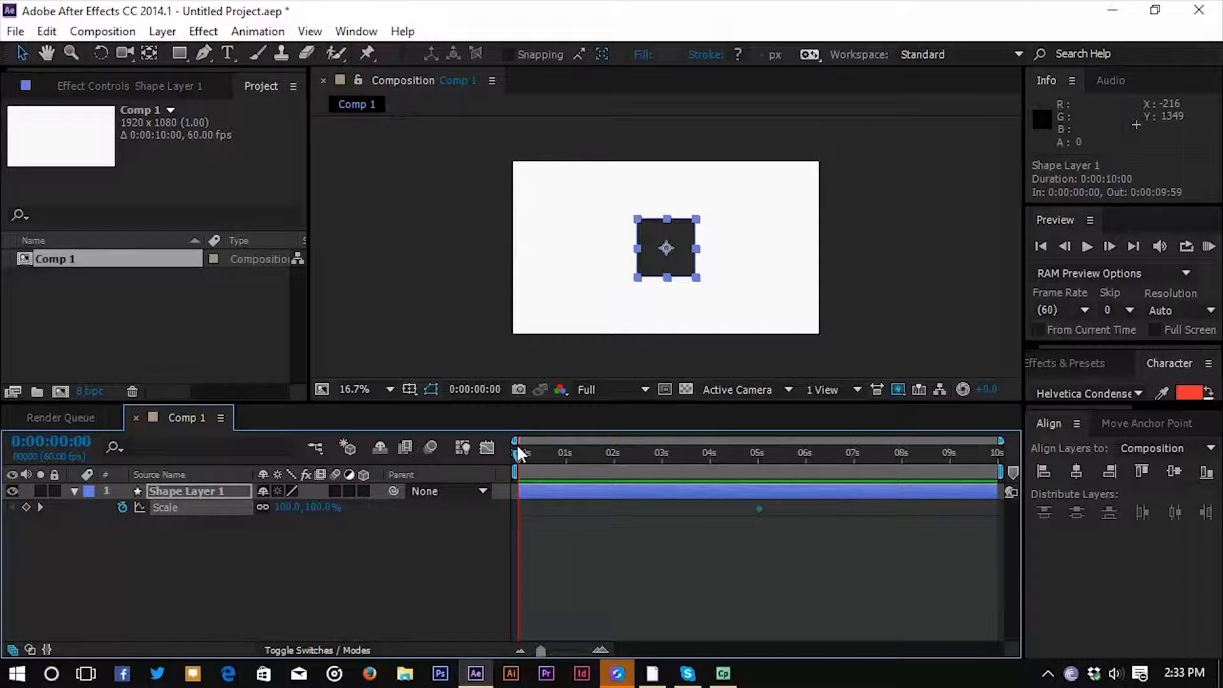
pyautogui.click(282, 512)
pyautogui.write('0')
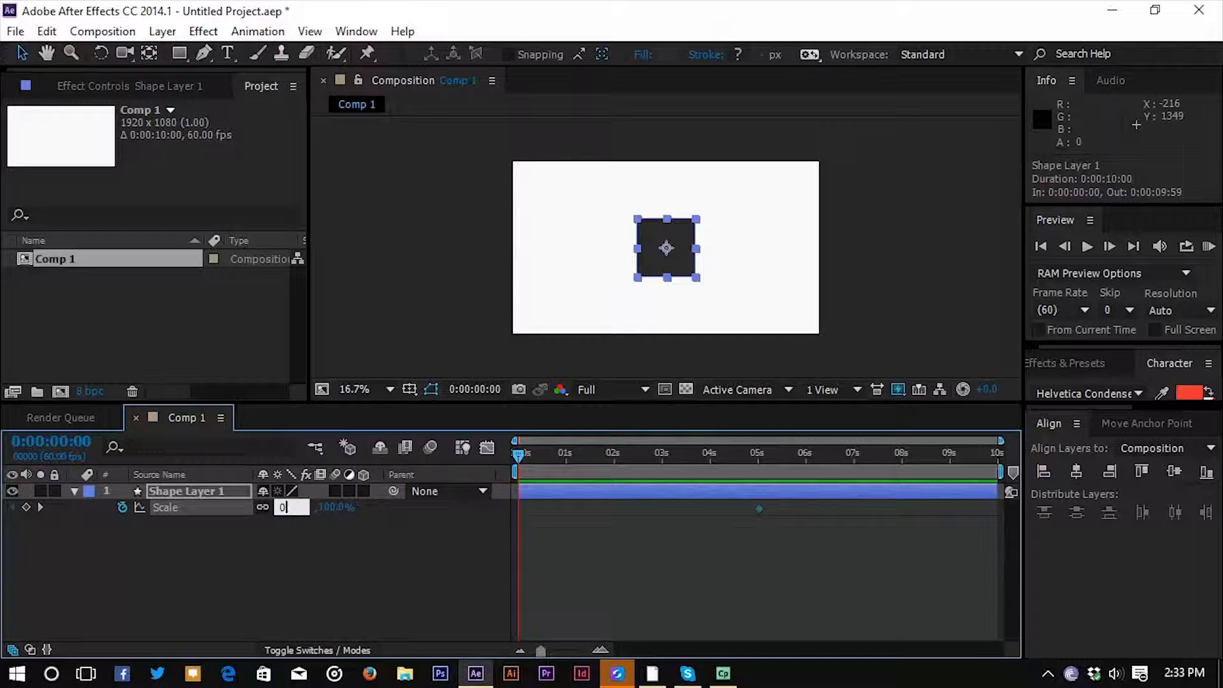
pyautogui.press('Return')
# Keyframe the square's Scale at 110% at 0:00:06:00.
pyautogui.moveTo(637, 454); pyautogui.dragTo(804, 480)
pyautogui.click(320, 508)
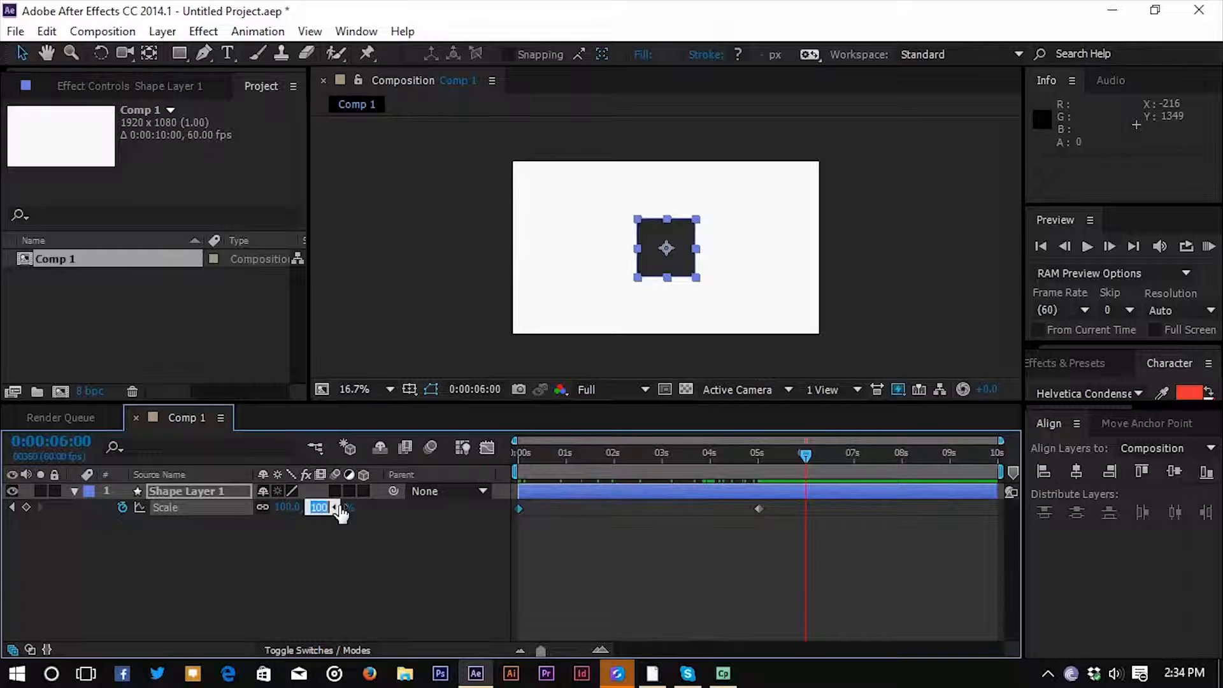
pyautogui.write('1')
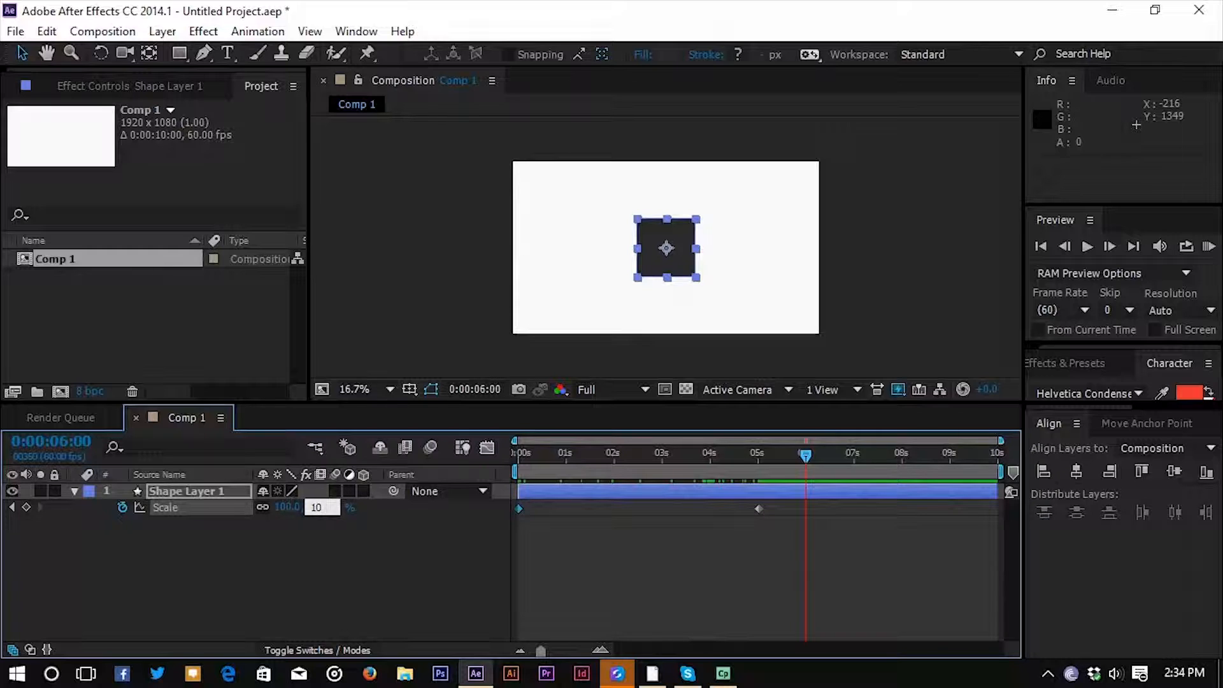
pyautogui.write('10')
pyautogui.press('Return')
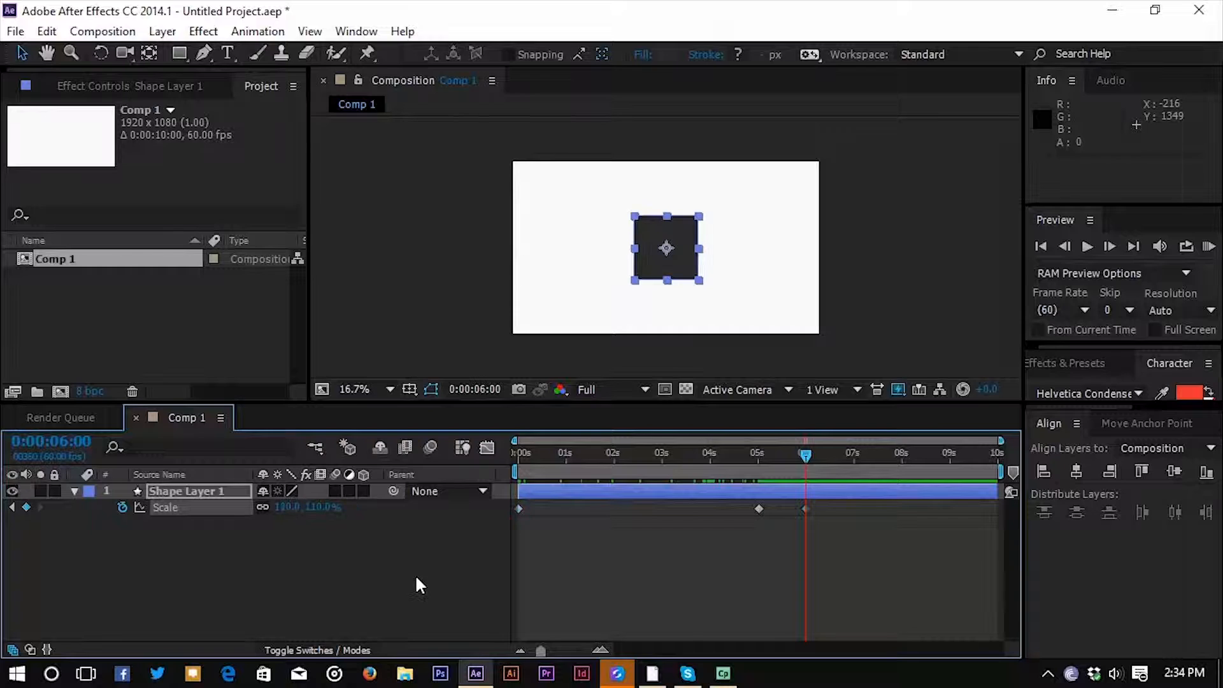
# Keyframe the square's Scale at 100% at 0:00:06:58.
pyautogui.moveTo(807, 454); pyautogui.dragTo(852, 470)
pyautogui.click(313, 507)
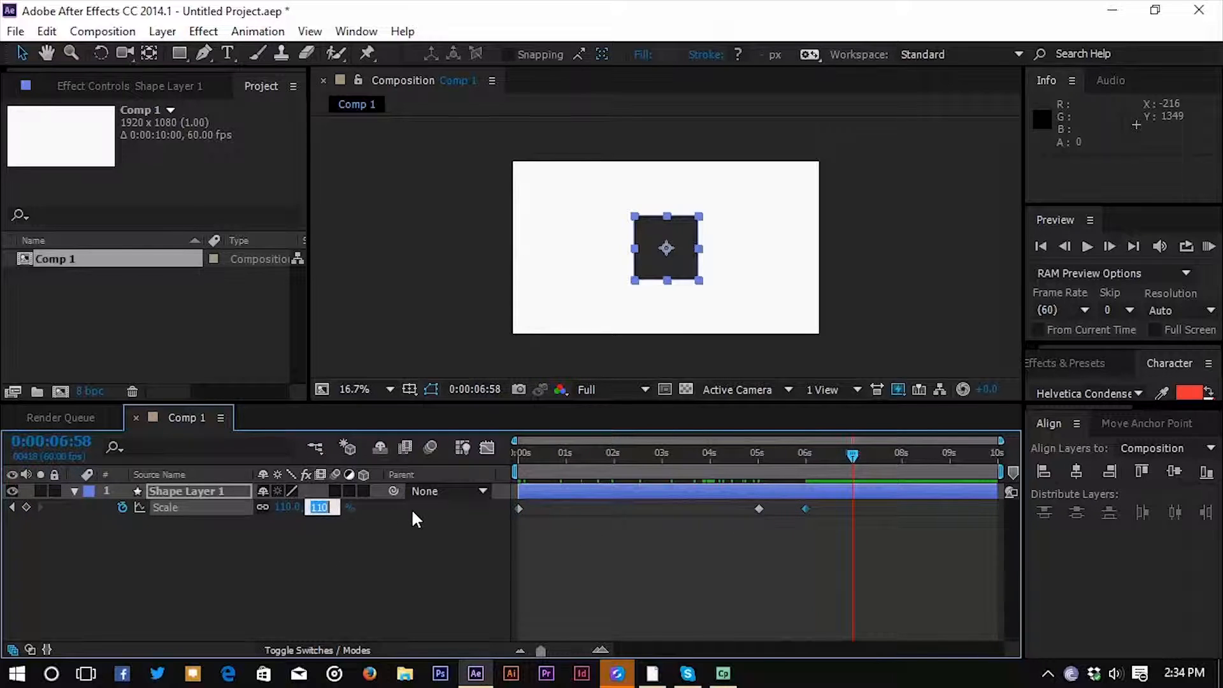
pyautogui.write('100')
pyautogui.press('Return')
pyautogui.press('pageup')
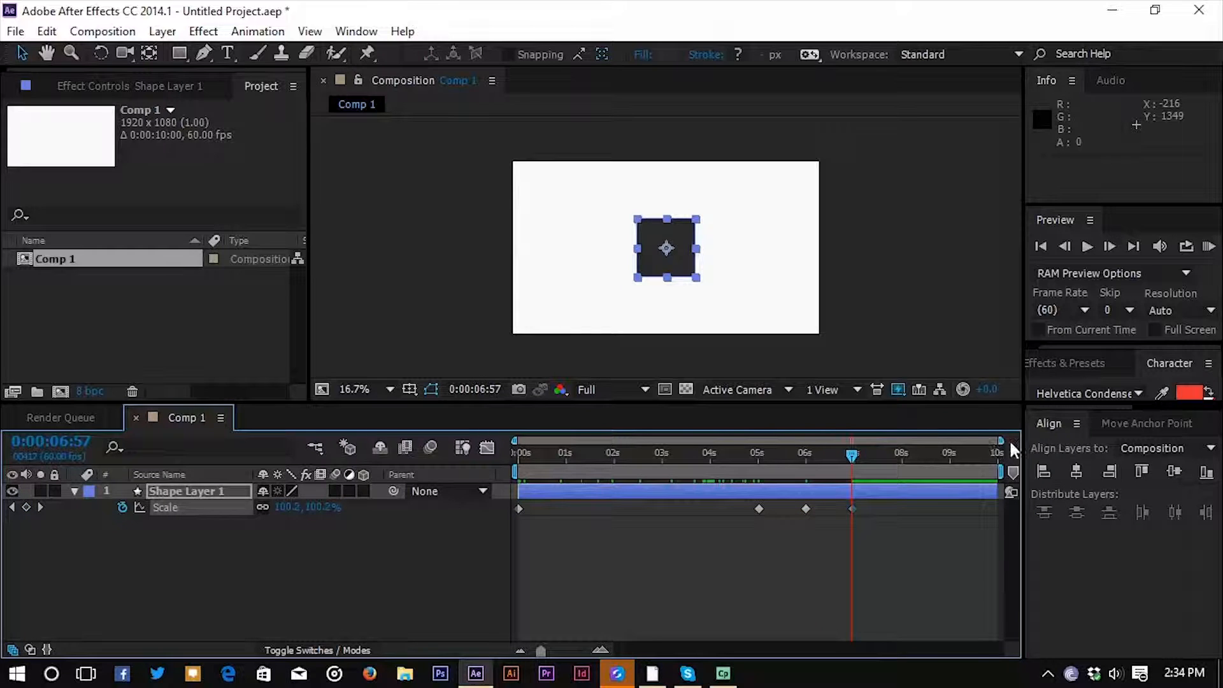
# Play a RAM preview of the square's scale animation from the start of the composition.
pyautogui.moveTo(852, 454); pyautogui.dragTo(498, 464)
pyautogui.click(344, 592)
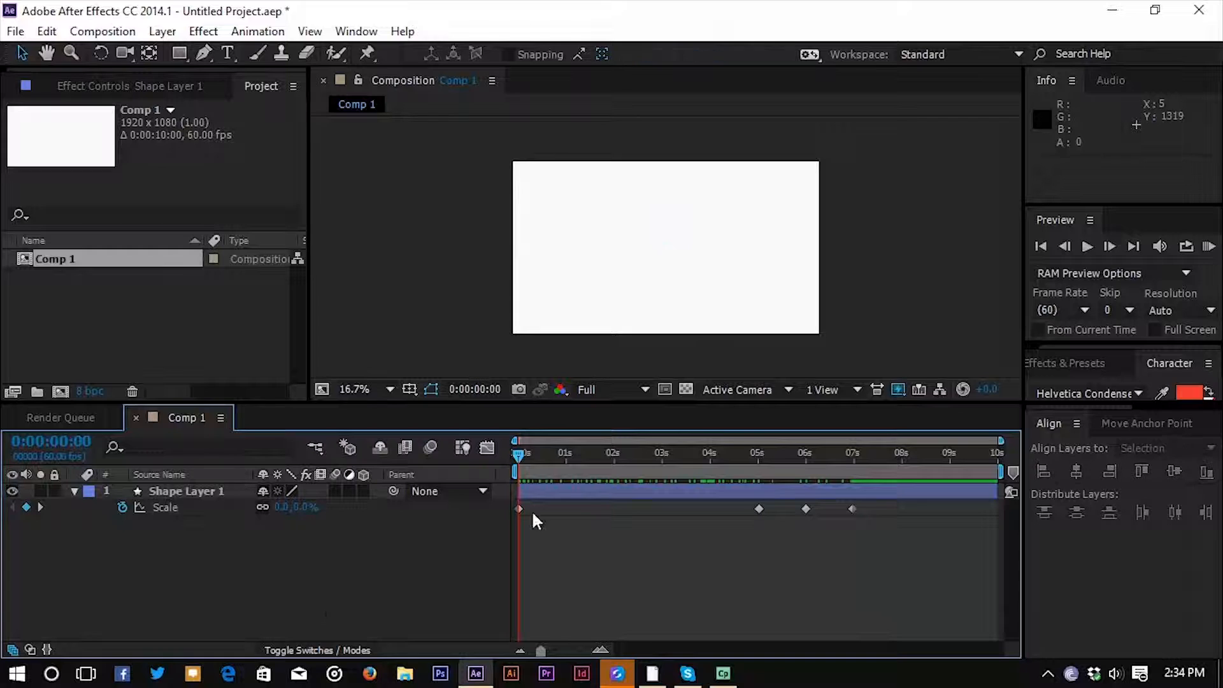
pyautogui.moveTo(520, 464)
pyautogui.mouseDown()
pyautogui.moveTo(769, 475)
pyautogui.moveTo(517, 474)
pyautogui.mouseUp()
pyautogui.moveTo(507, 456)
pyautogui.mouseDown()
pyautogui.moveTo(759, 457)
pyautogui.moveTo(525, 461)
pyautogui.moveTo(860, 473)
pyautogui.moveTo(517, 467)
pyautogui.mouseUp()
pyautogui.click(1210, 248)
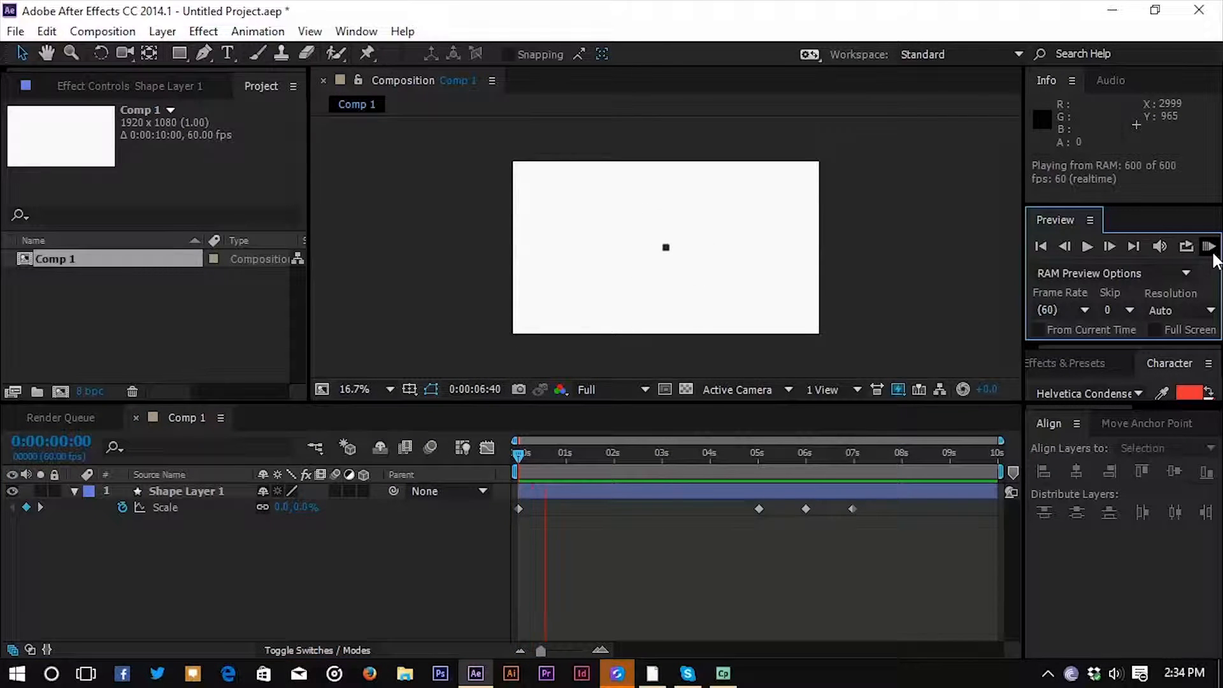
pyautogui.click(526, 455)
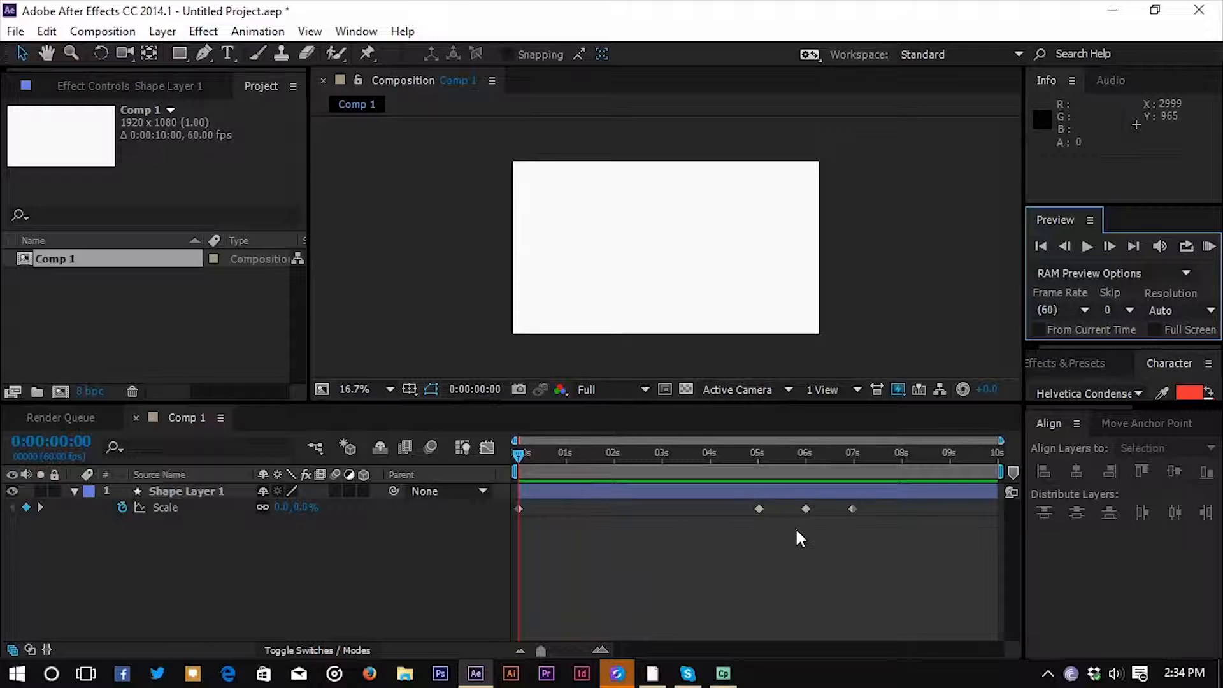
# Apply Easy Ease to all four Scale keyframes of the shape layer.
pyautogui.moveTo(763, 532); pyautogui.dragTo(694, 519)
pyautogui.rightClick(756, 510)
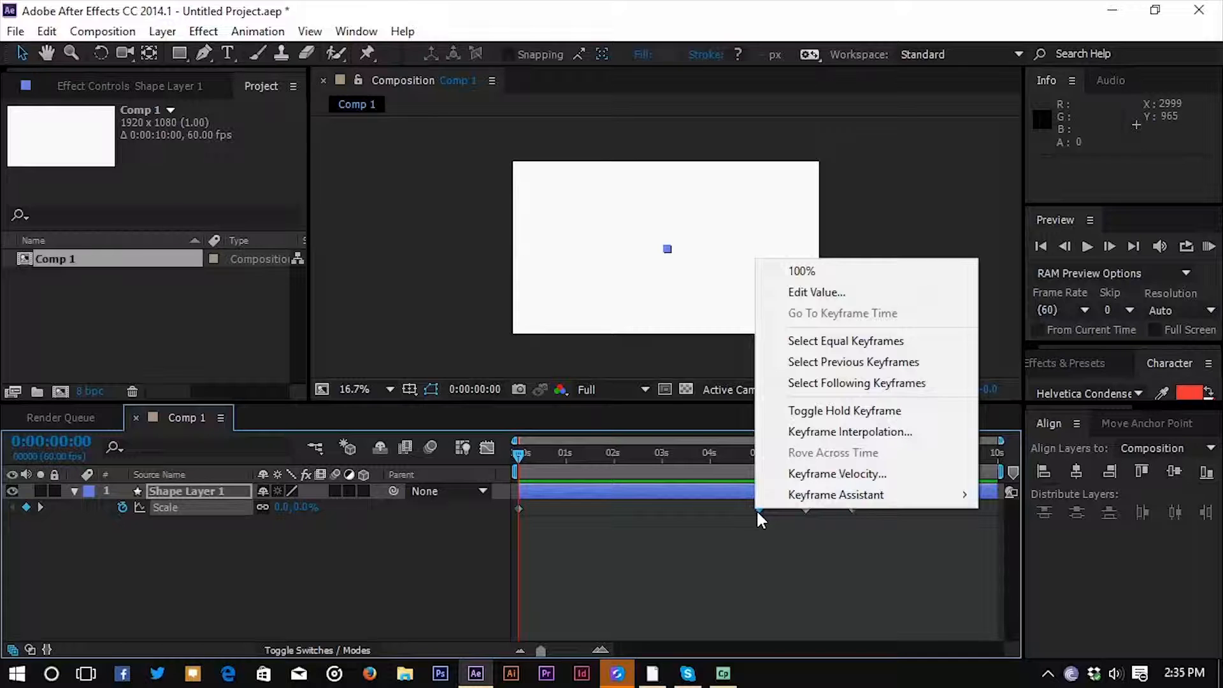
pyautogui.moveTo(798, 498)
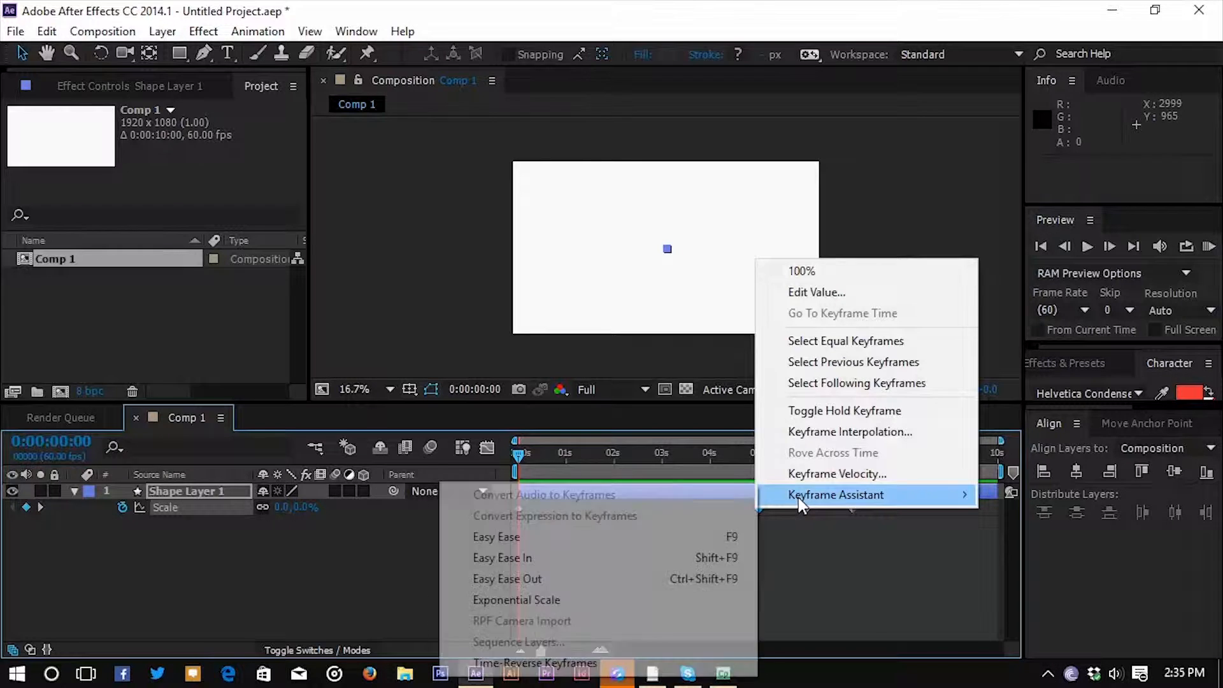
pyautogui.click(586, 536)
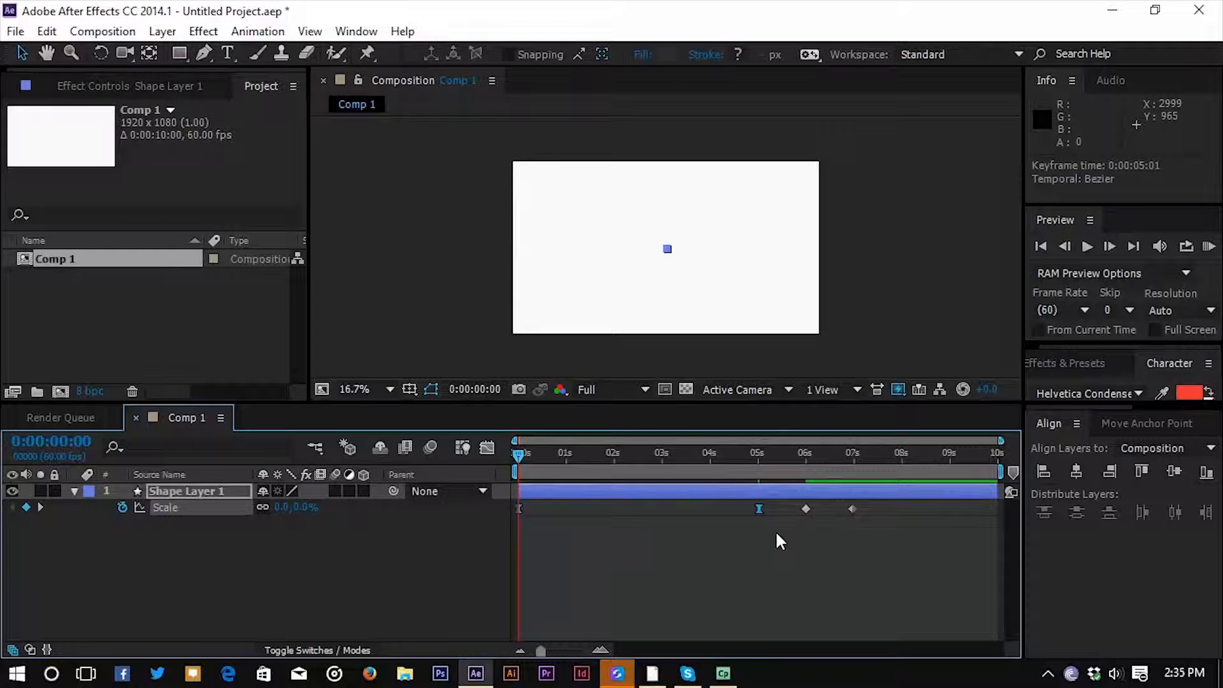
pyautogui.moveTo(927, 558); pyautogui.dragTo(513, 504)
pyautogui.press('F9')
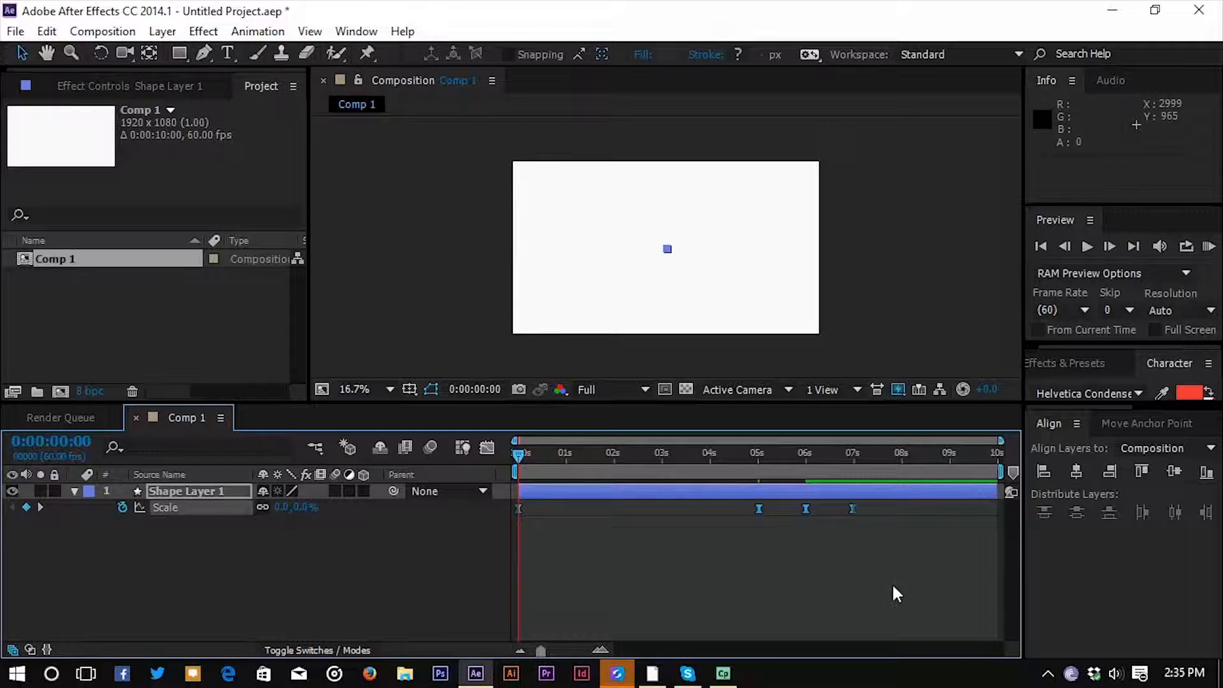
# Apply Easy Ease In to the first two Scale keyframes.
pyautogui.click(807, 541)
pyautogui.moveTo(763, 525); pyautogui.dragTo(517, 506)
pyautogui.rightClick(518, 505)
pyautogui.moveTo(586, 503)
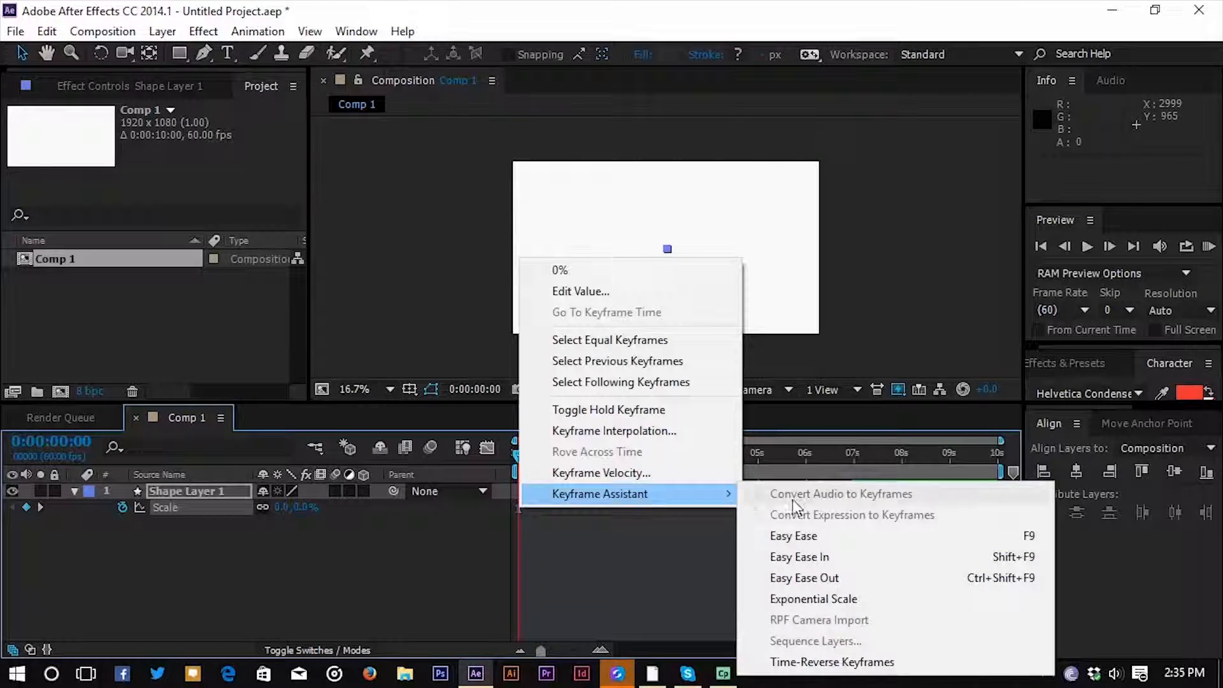
pyautogui.click(858, 556)
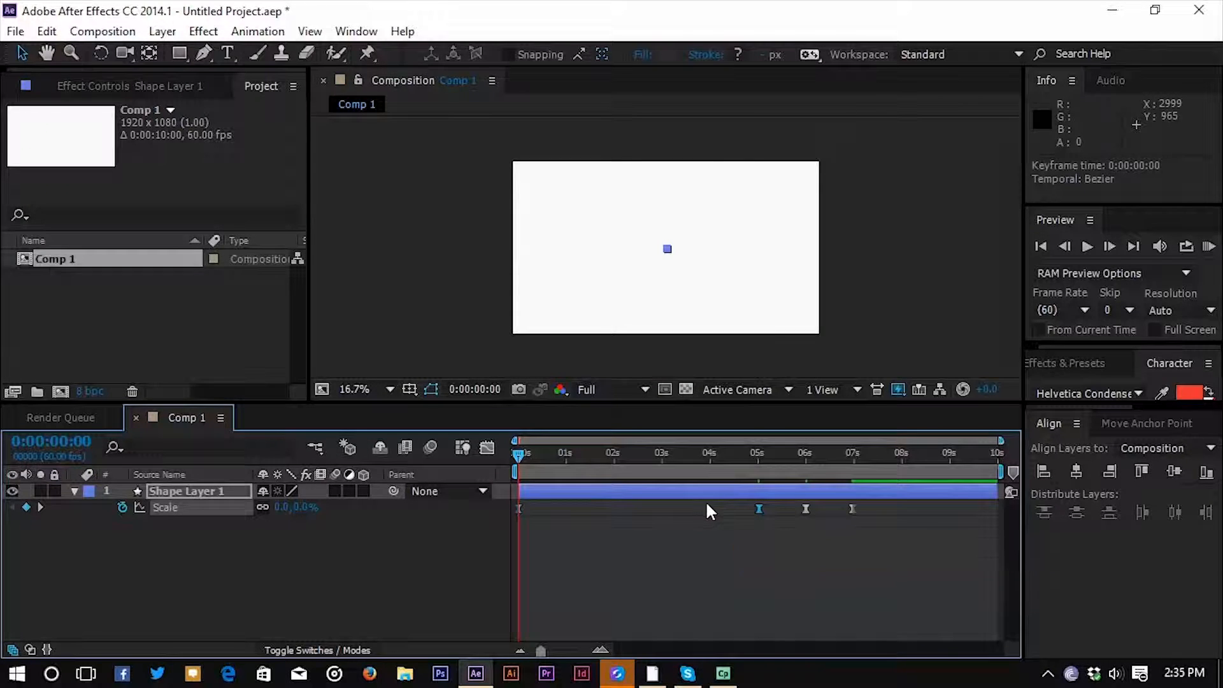
# Run a RAM preview of the eased scale animation and check its keyframes in the timeline.
pyautogui.click(1208, 246)
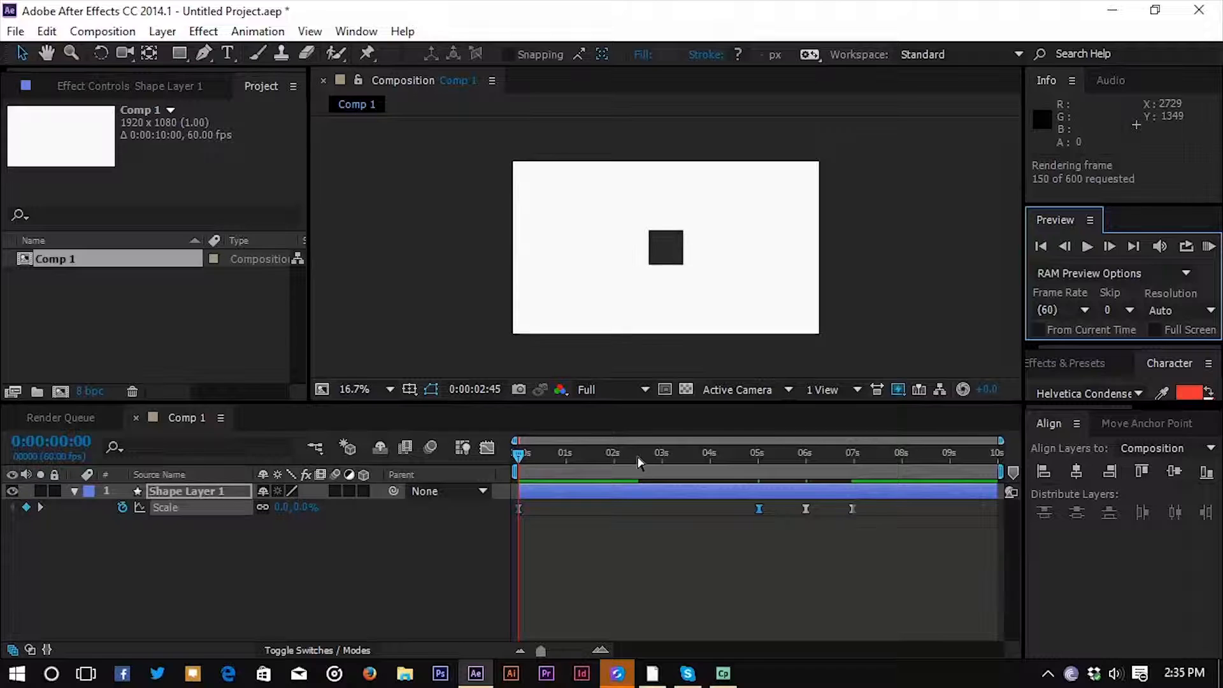
pyautogui.press('space')
pyautogui.press('space')
pyautogui.click(747, 516)
pyautogui.moveTo(911, 537); pyautogui.dragTo(513, 500)
pyautogui.click(629, 534)
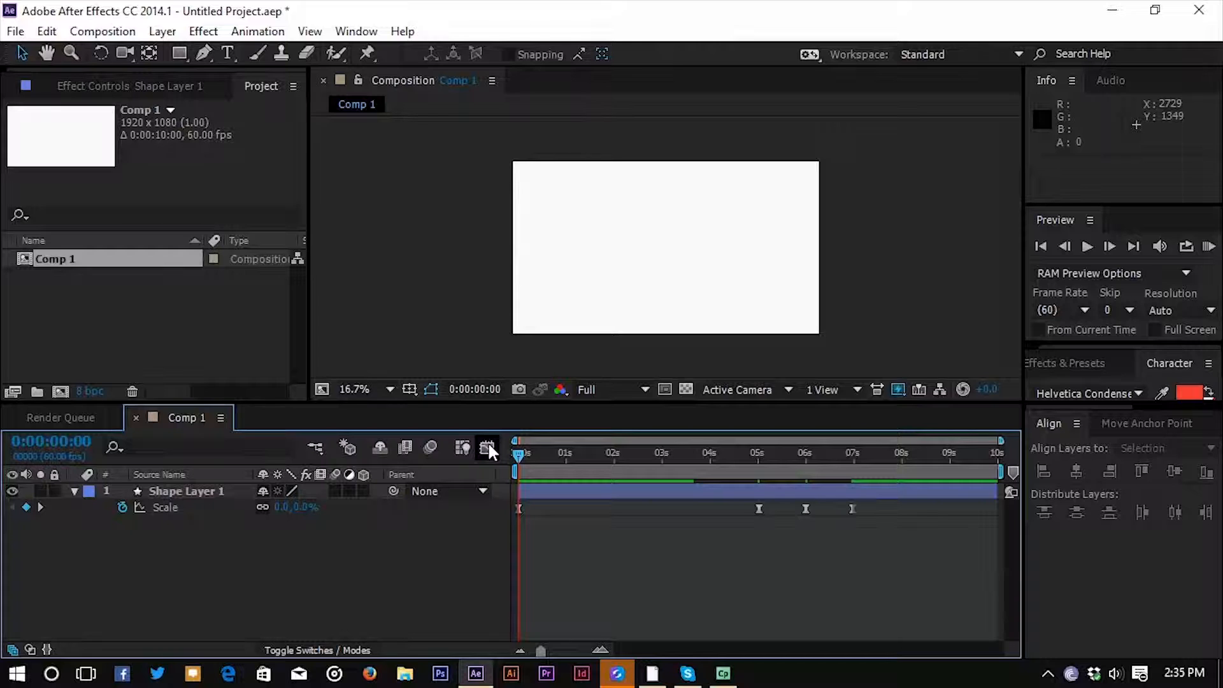
# Reshape the speed curve between the first two Scale keyframes so it peaks at the start and tapers off toward the second keyframe.
pyautogui.click(488, 447)
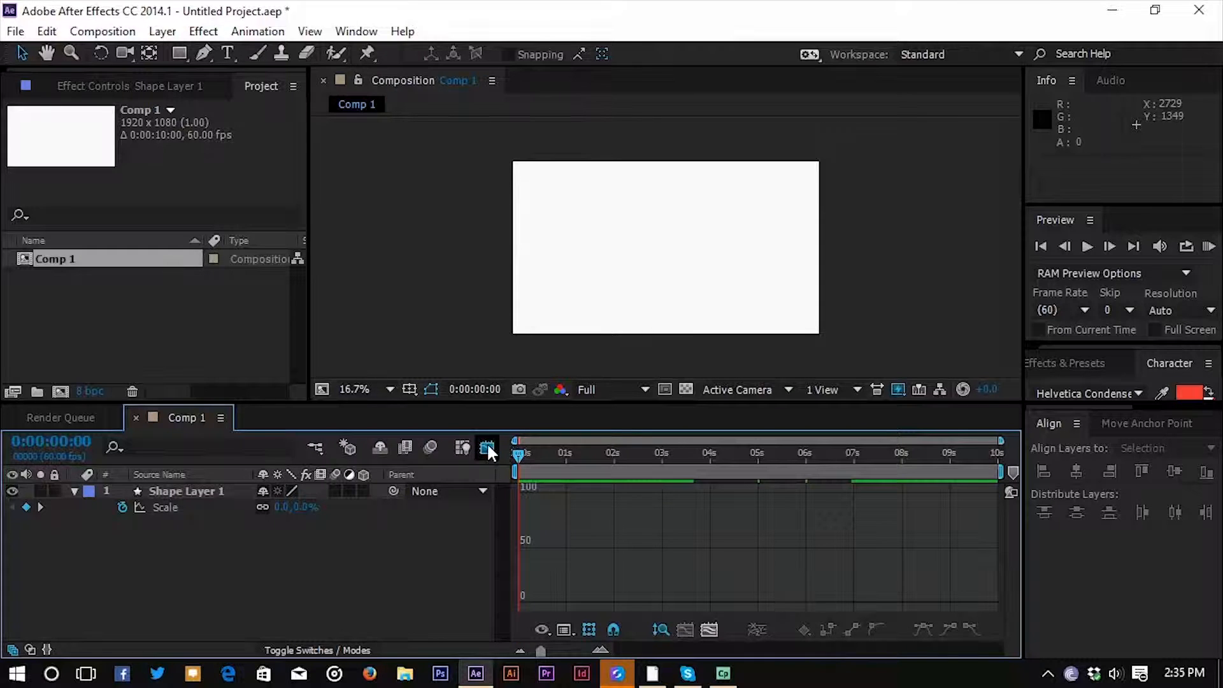
pyautogui.click(488, 448)
pyautogui.moveTo(900, 519); pyautogui.dragTo(515, 487)
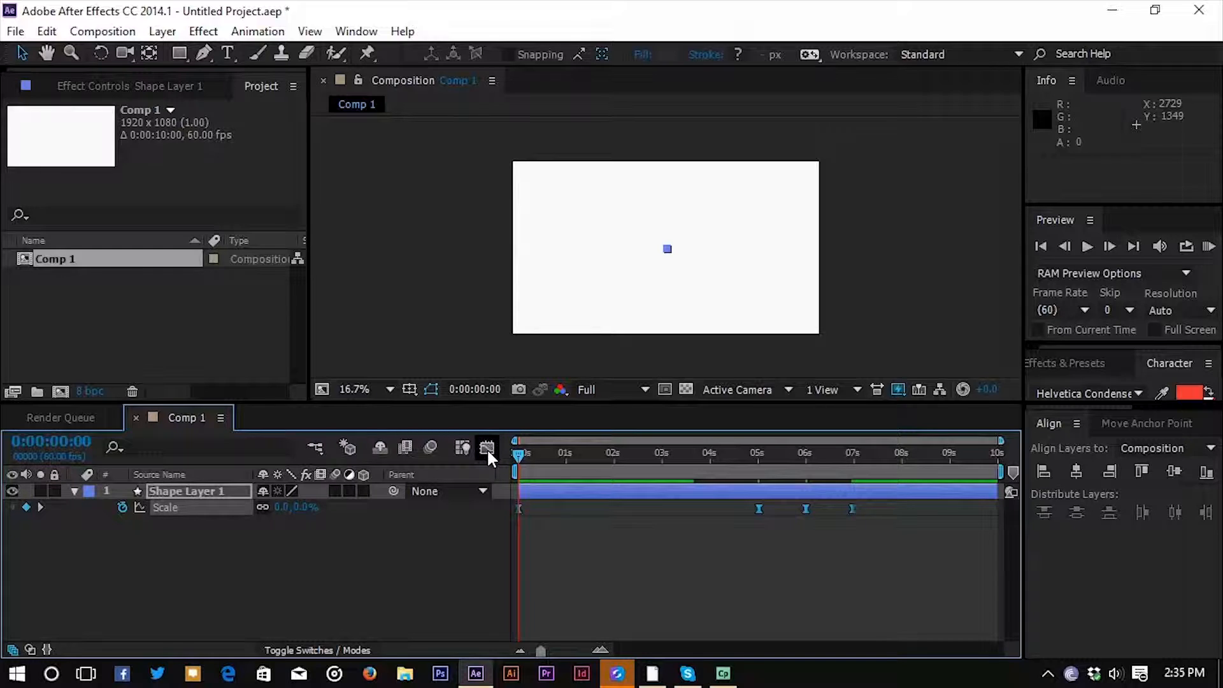
pyautogui.click(822, 607)
pyautogui.moveTo(777, 530); pyautogui.dragTo(510, 504)
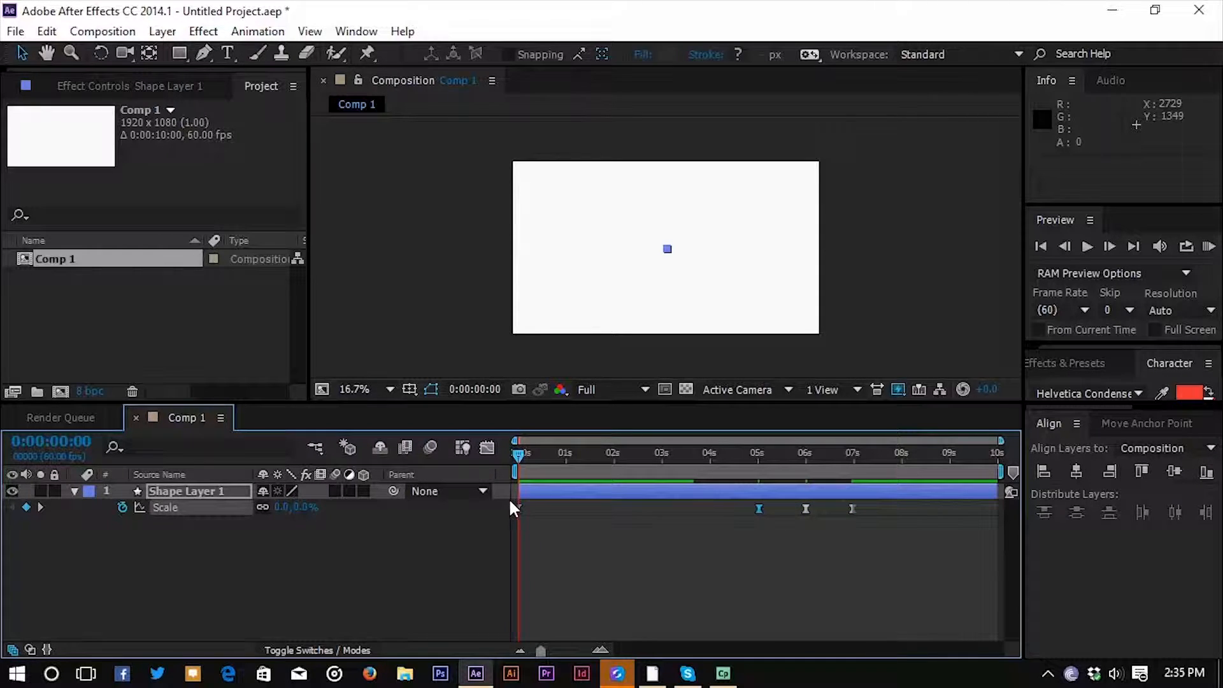
pyautogui.click(487, 446)
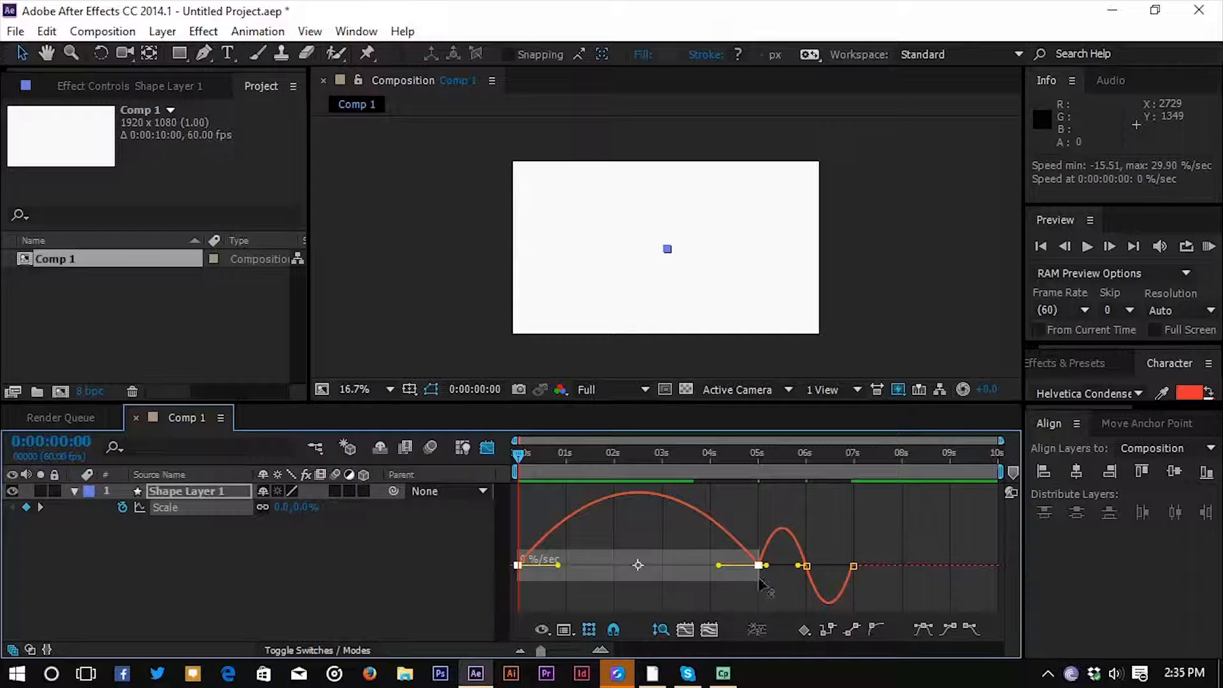
pyautogui.doubleClick(199, 410)
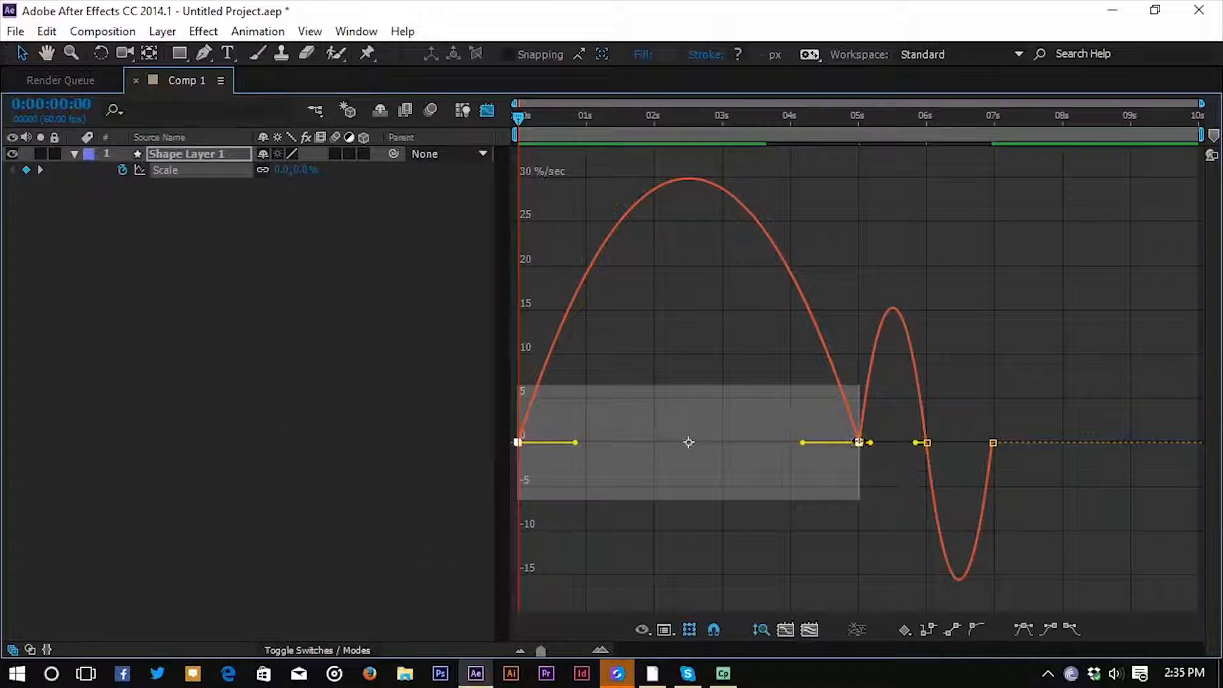
pyautogui.moveTo(801, 443); pyautogui.dragTo(665, 446)
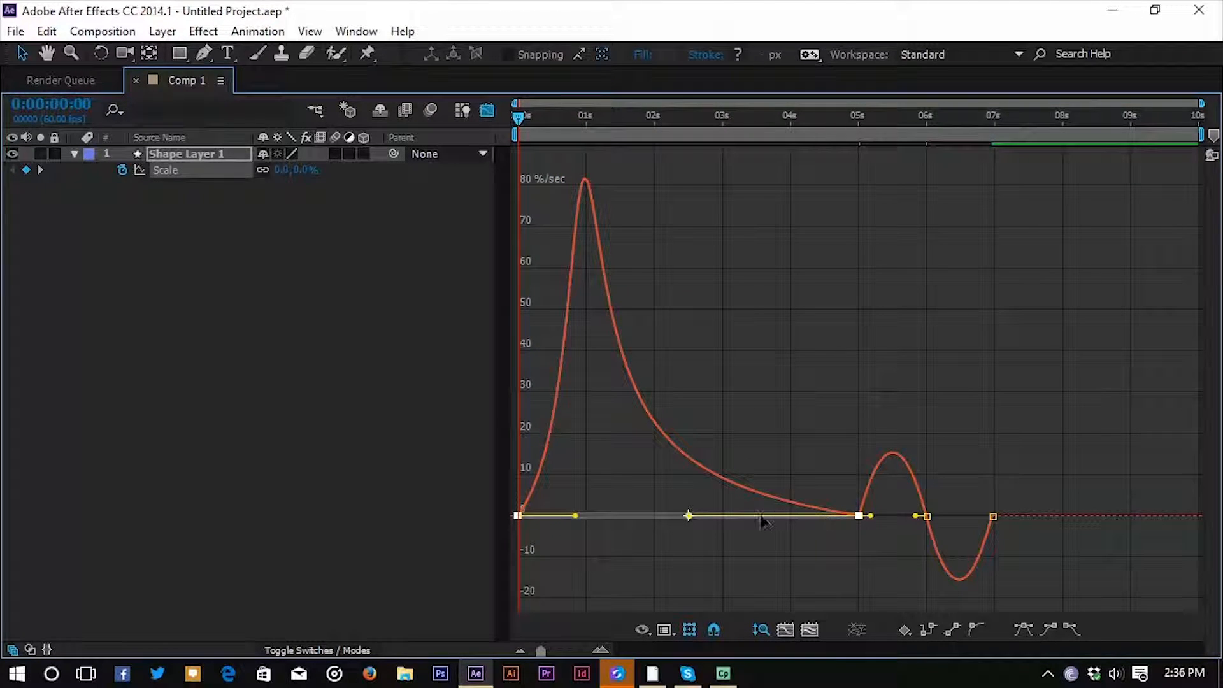
pyautogui.moveTo(575, 516); pyautogui.dragTo(503, 516)
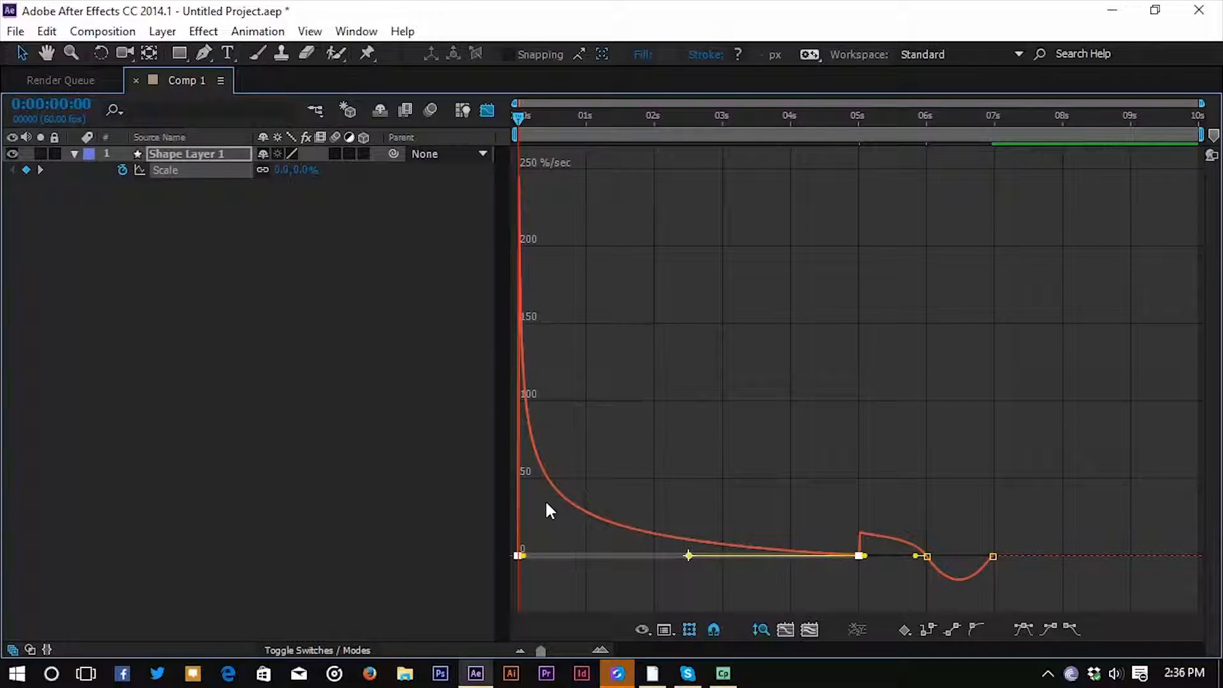
pyautogui.click(494, 110)
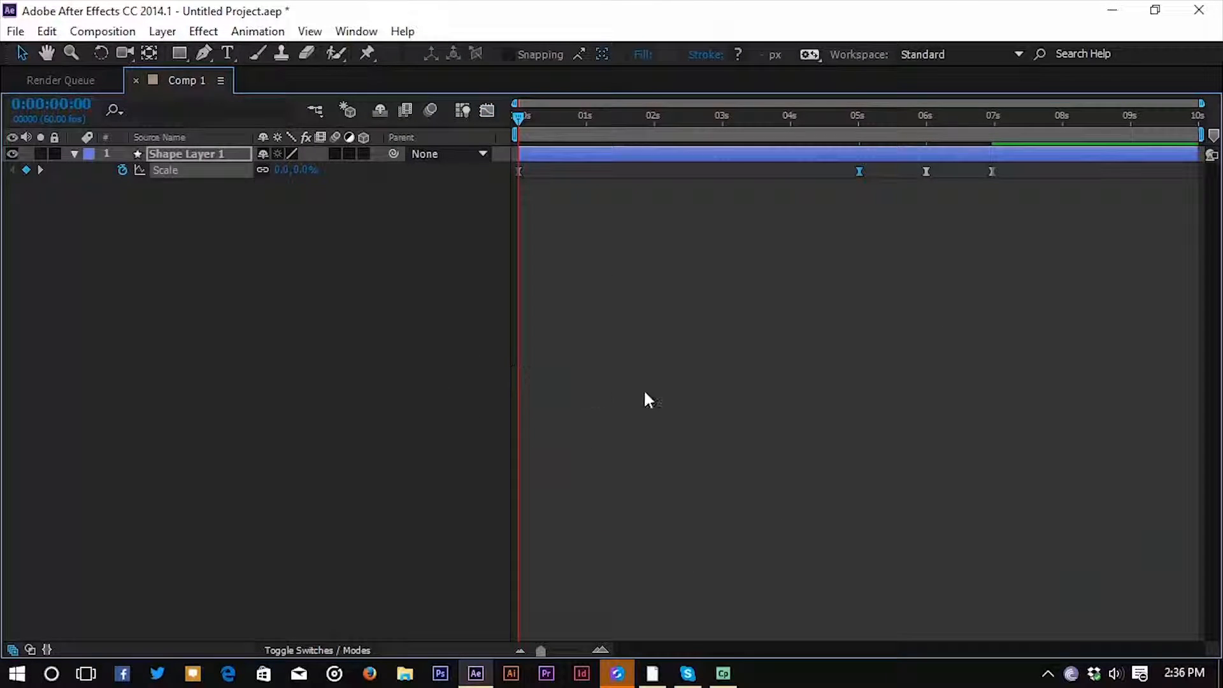
pyautogui.press('`')
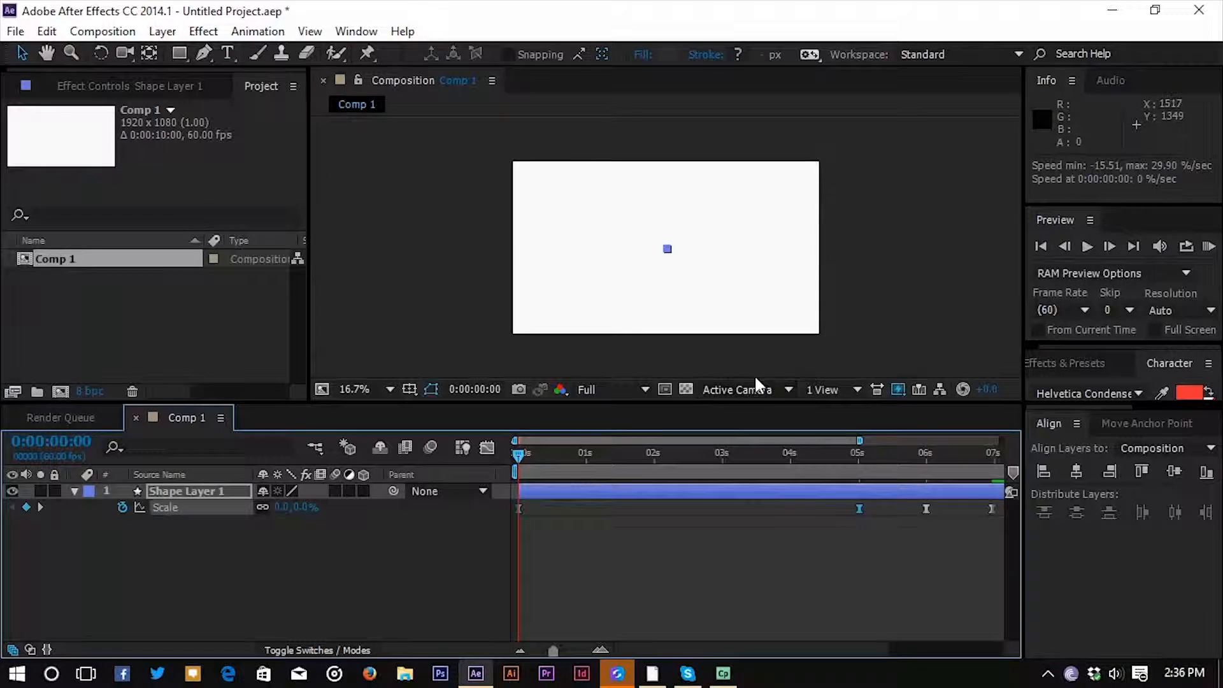
# Run a RAM preview of the fast-start scale animation and check its speed graph.
pyautogui.click(1210, 250)
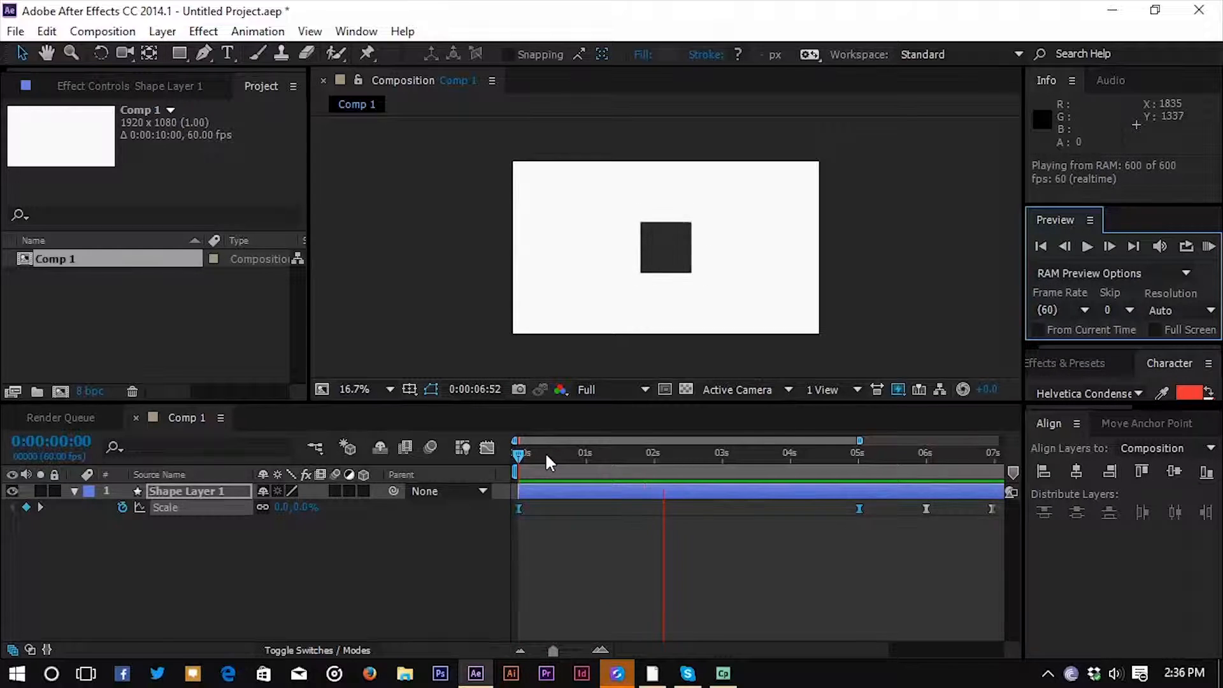
pyautogui.click(518, 451)
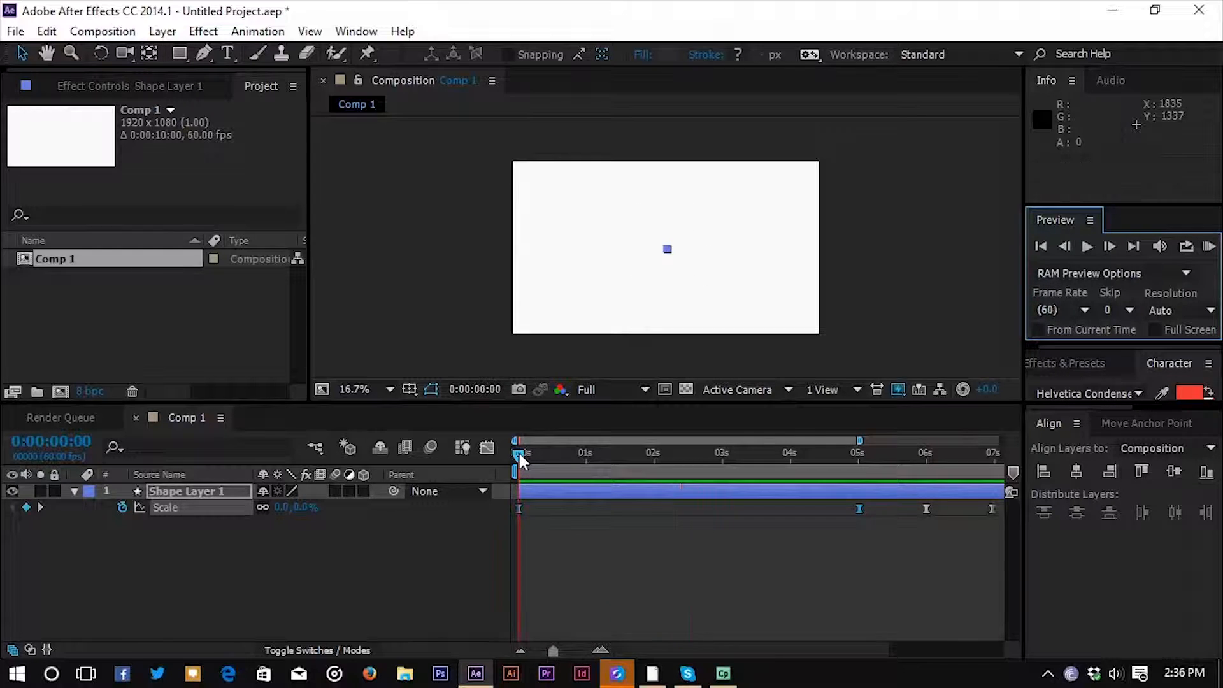
pyautogui.click(487, 449)
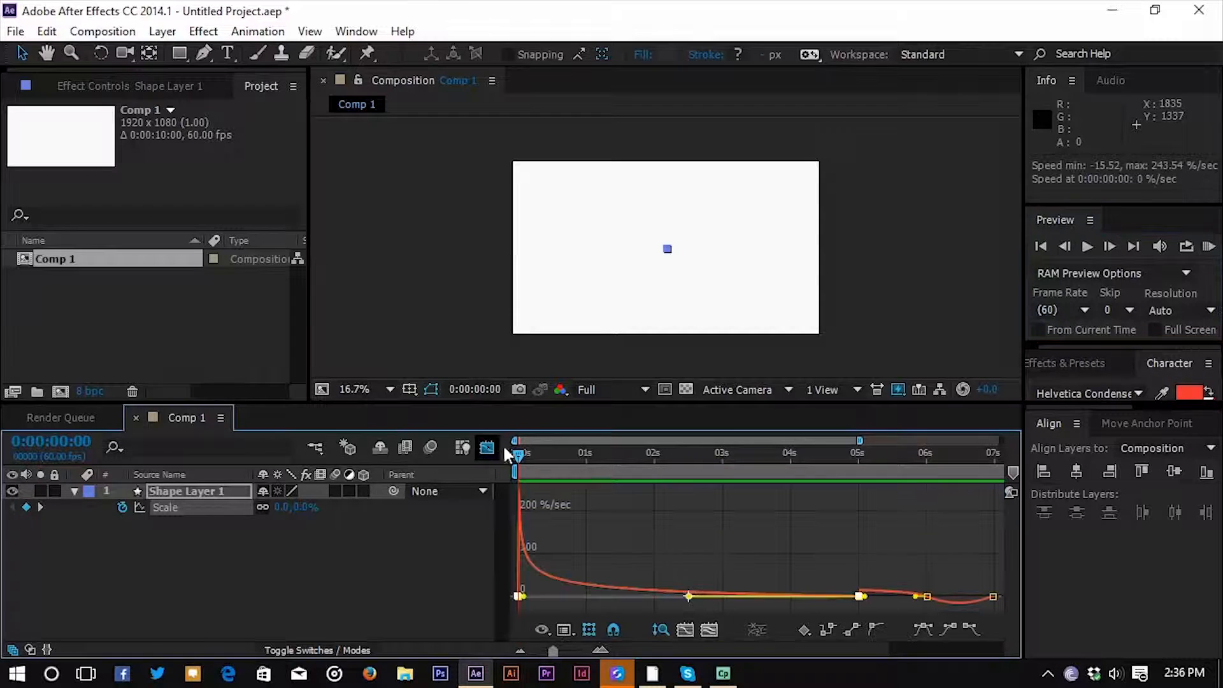
pyautogui.click(486, 449)
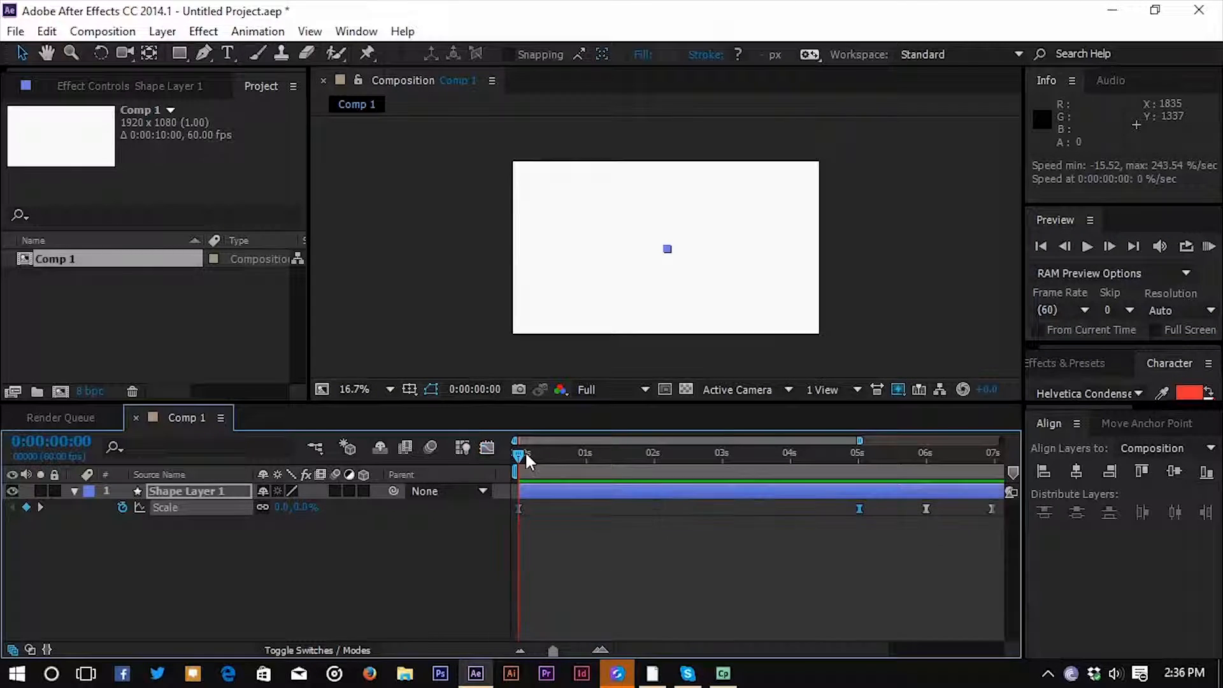
# Reshape the speed curve between the first two Scale keyframes into a sharp peak midway between them.
pyautogui.moveTo(881, 522); pyautogui.dragTo(516, 509)
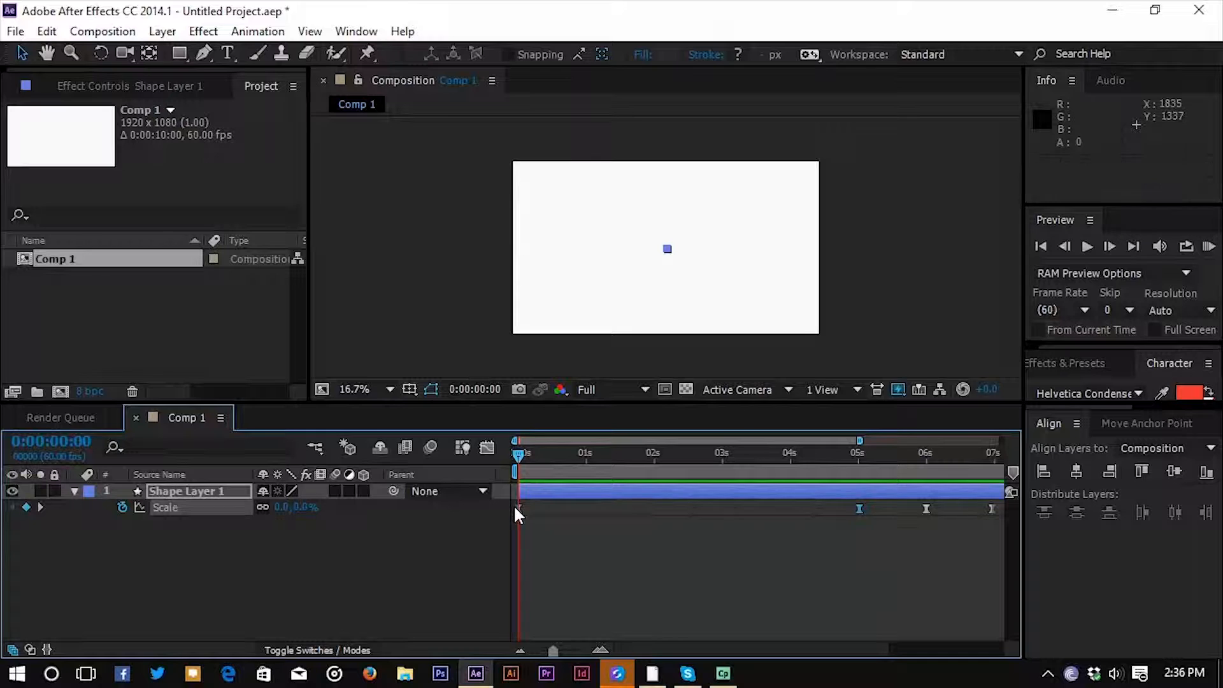
pyautogui.click(487, 448)
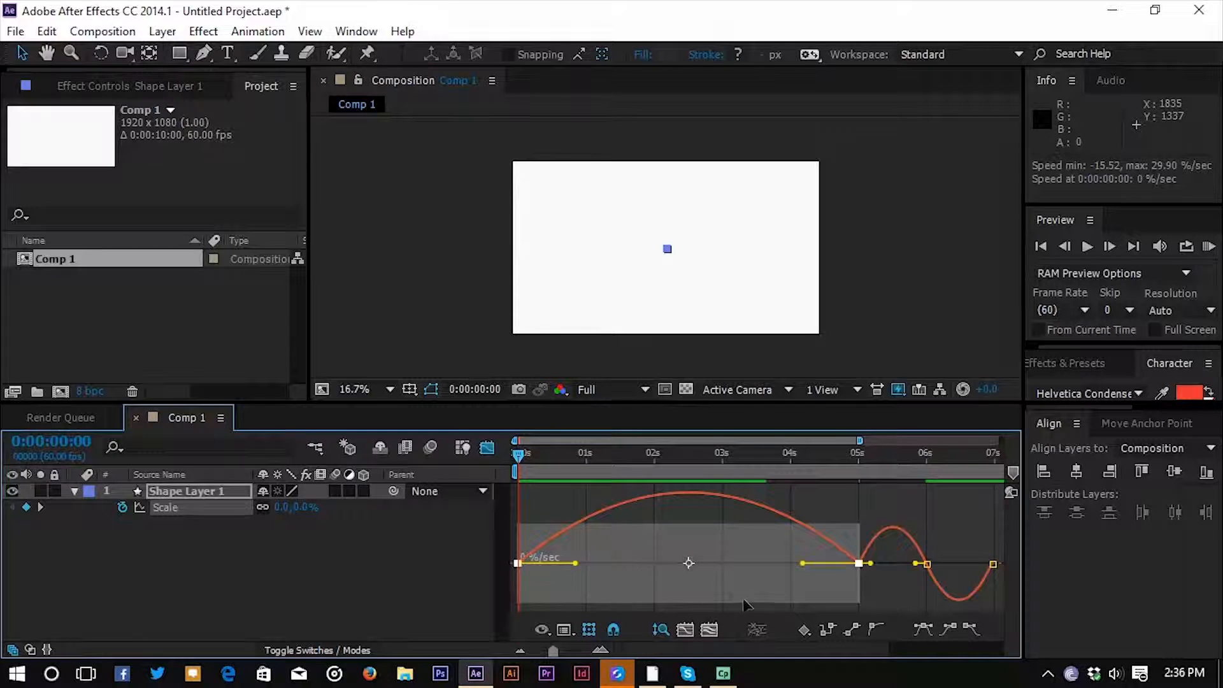
pyautogui.moveTo(586, 563); pyautogui.dragTo(713, 564)
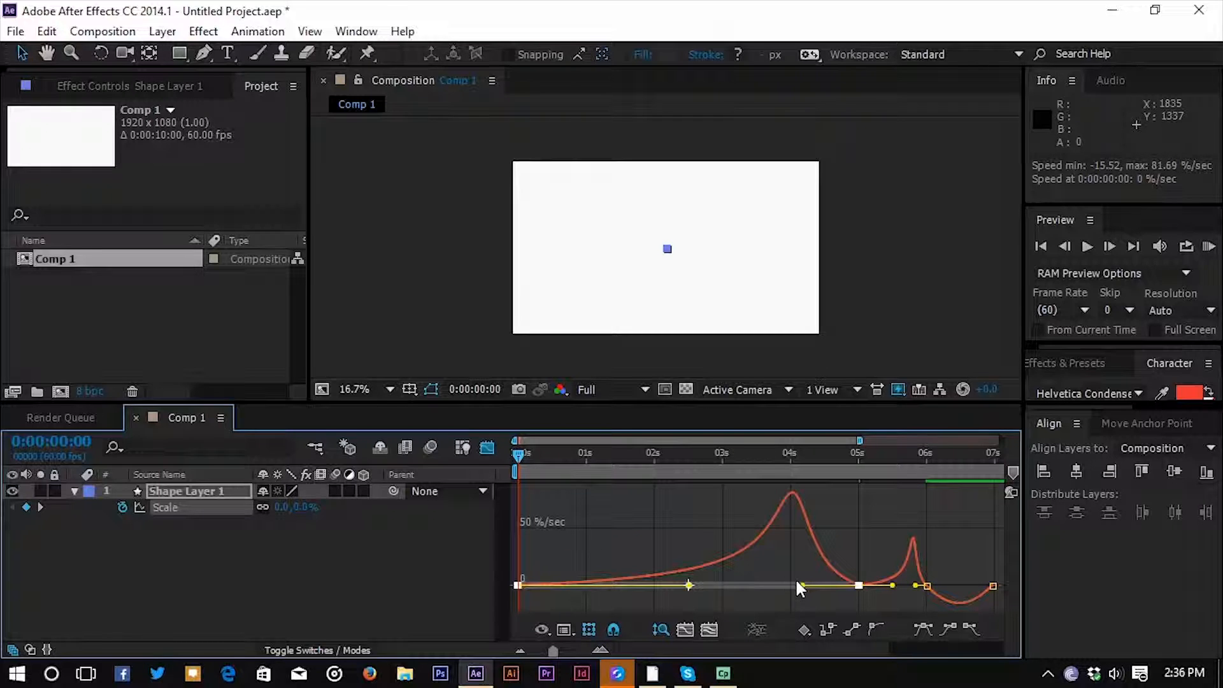
pyautogui.moveTo(803, 586); pyautogui.dragTo(655, 579)
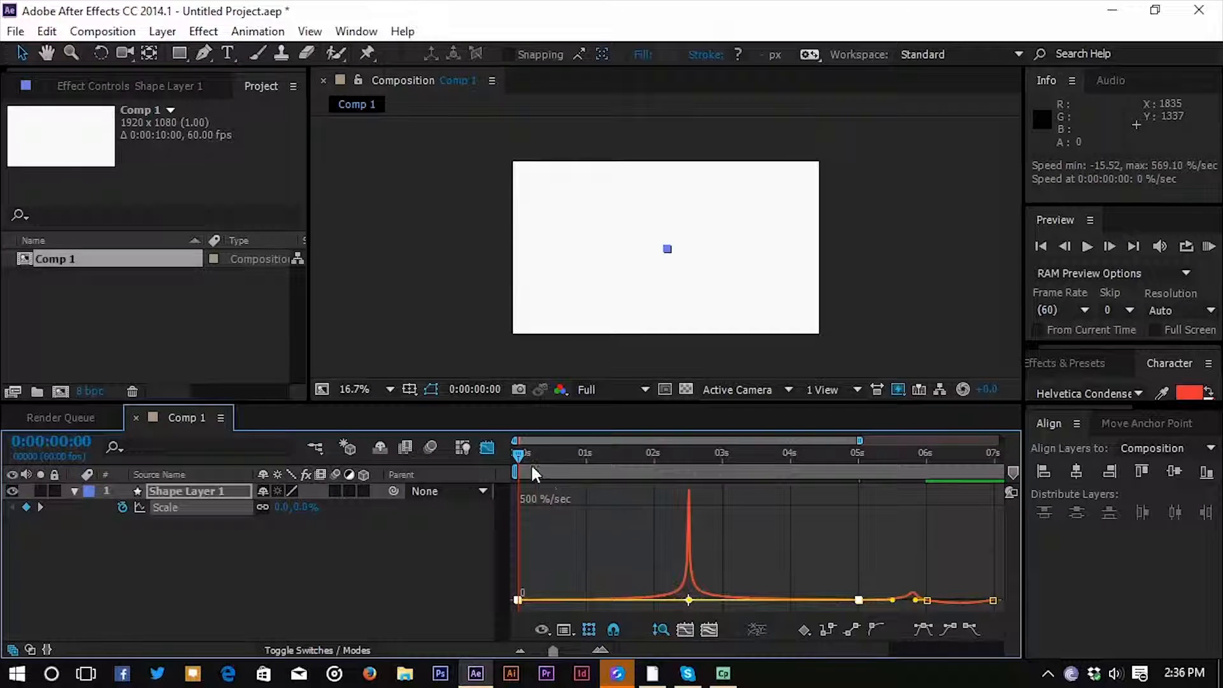
pyautogui.click(470, 444)
pyautogui.click(1143, 614)
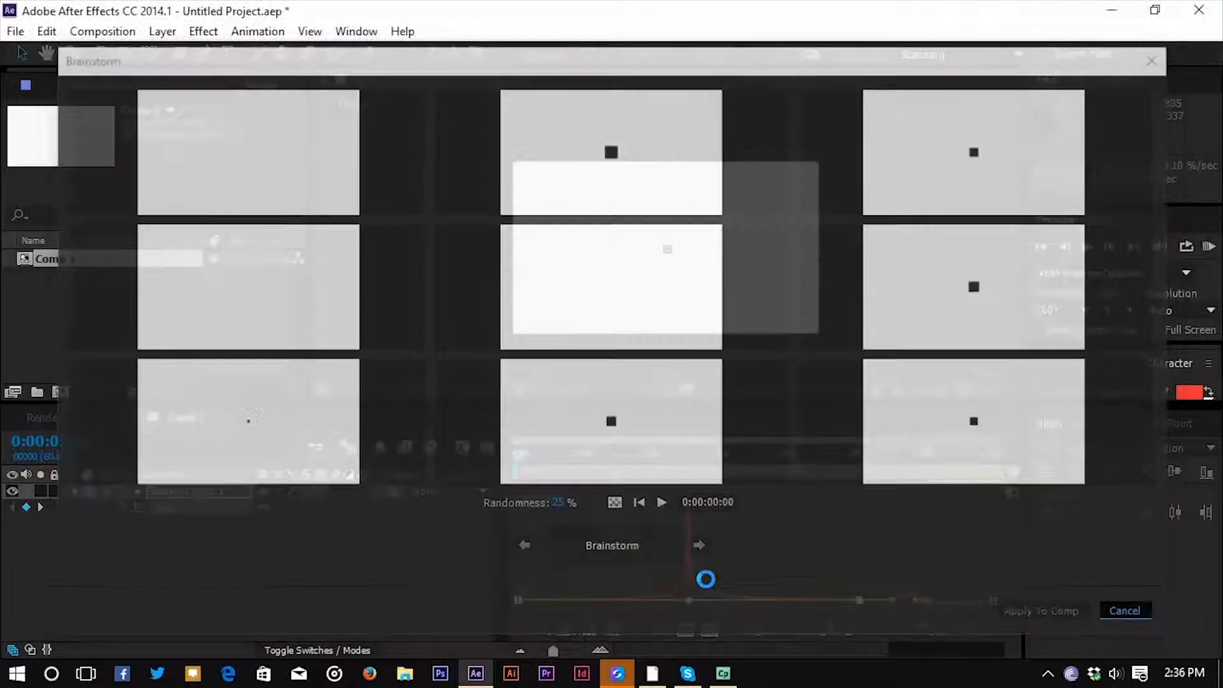
pyautogui.click(487, 448)
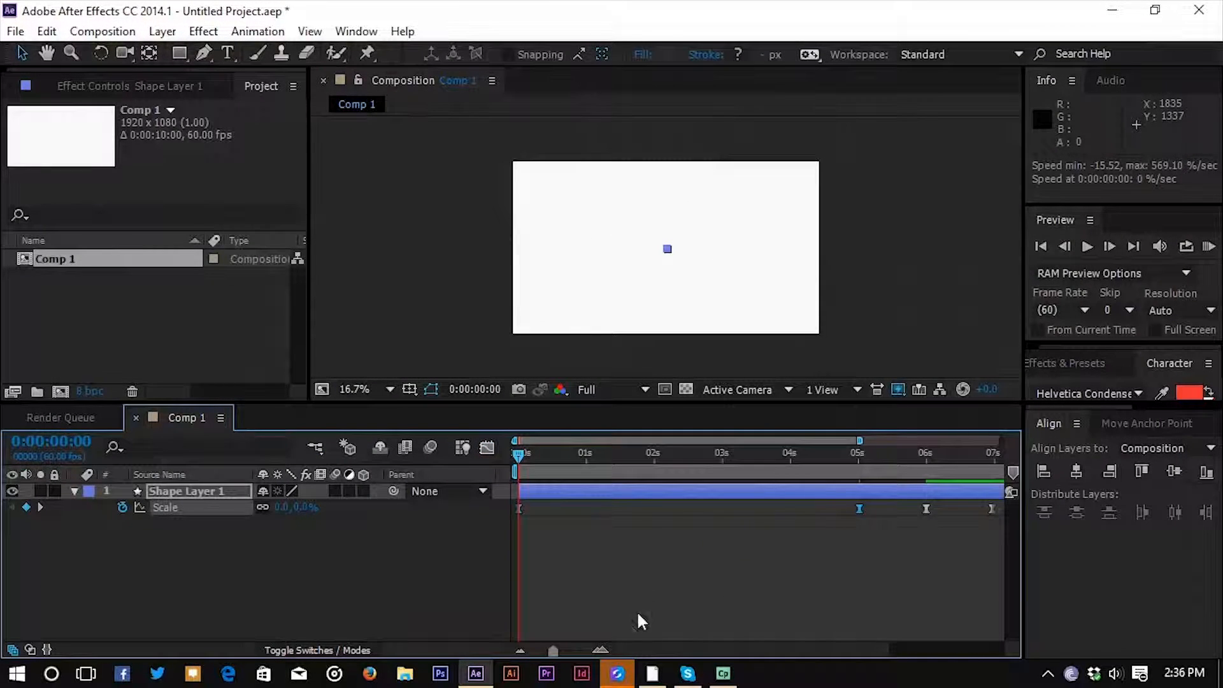
# Run a RAM preview of the scale animation with the mid-point speed peak and review its speed graph.
pyautogui.click(1208, 246)
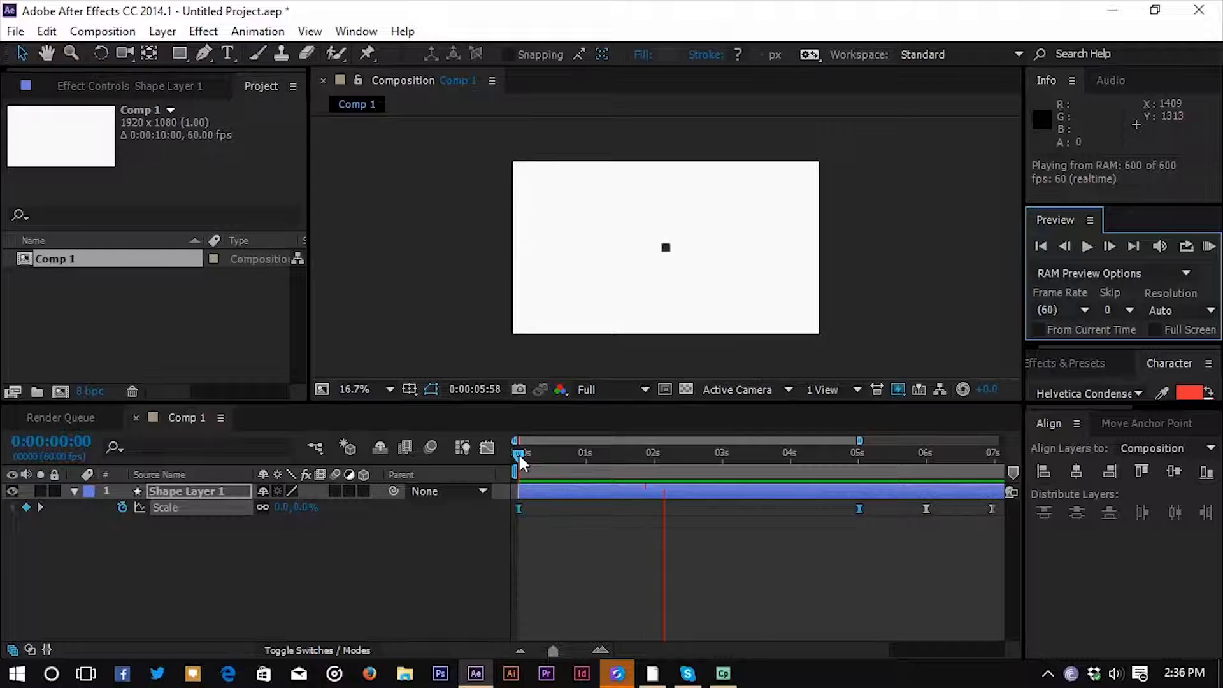
pyautogui.press('space')
pyautogui.click(487, 448)
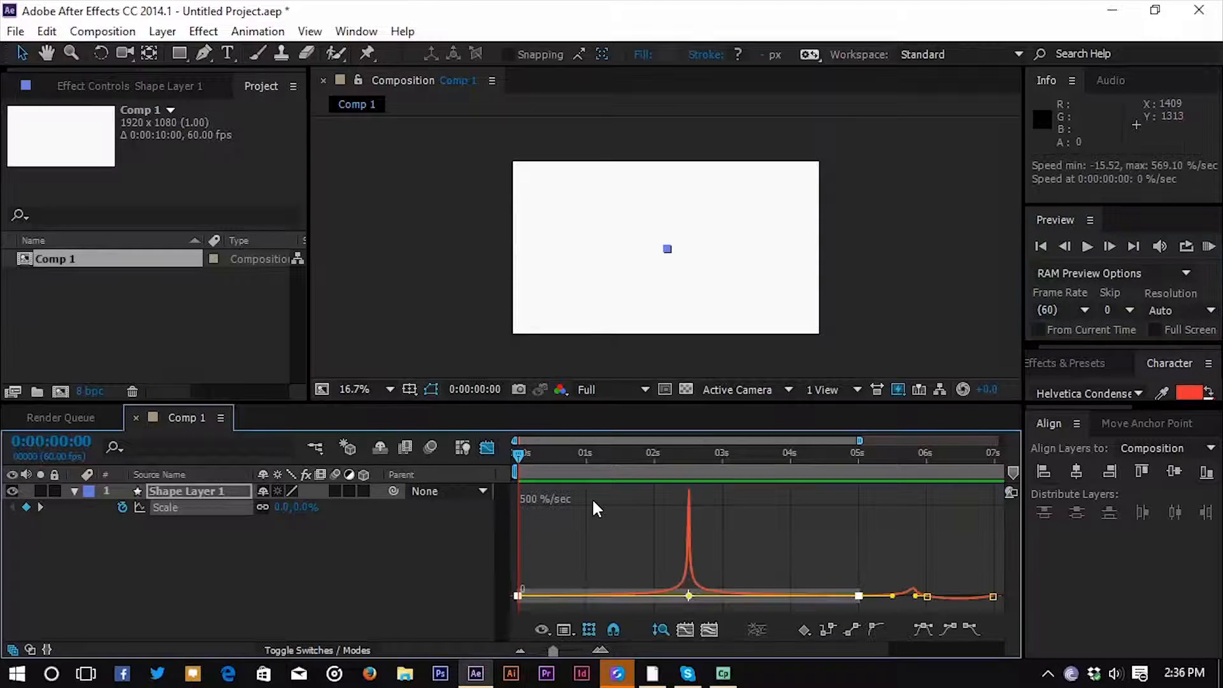
pyautogui.click(483, 448)
# Extend the easing handles of all four Scale keyframes so the speed spikes sharply midway between each neighbouring pair.
pyautogui.moveTo(518, 515); pyautogui.dragTo(892, 512)
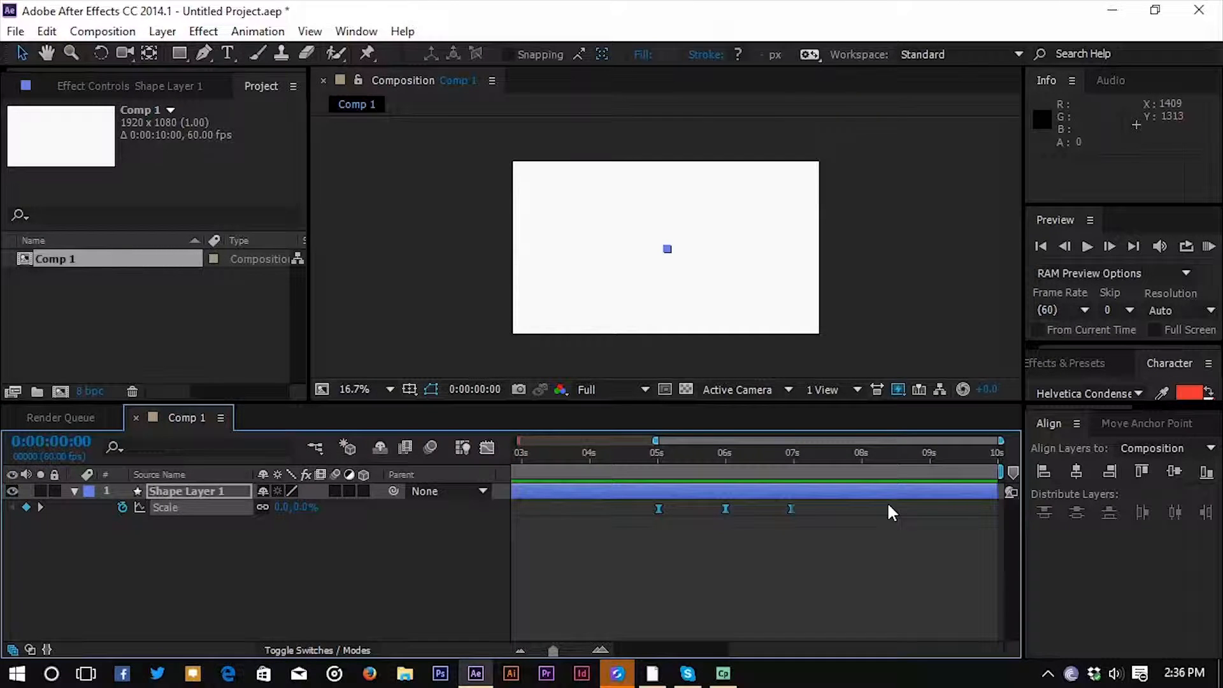
pyautogui.click(486, 448)
pyautogui.click(710, 629)
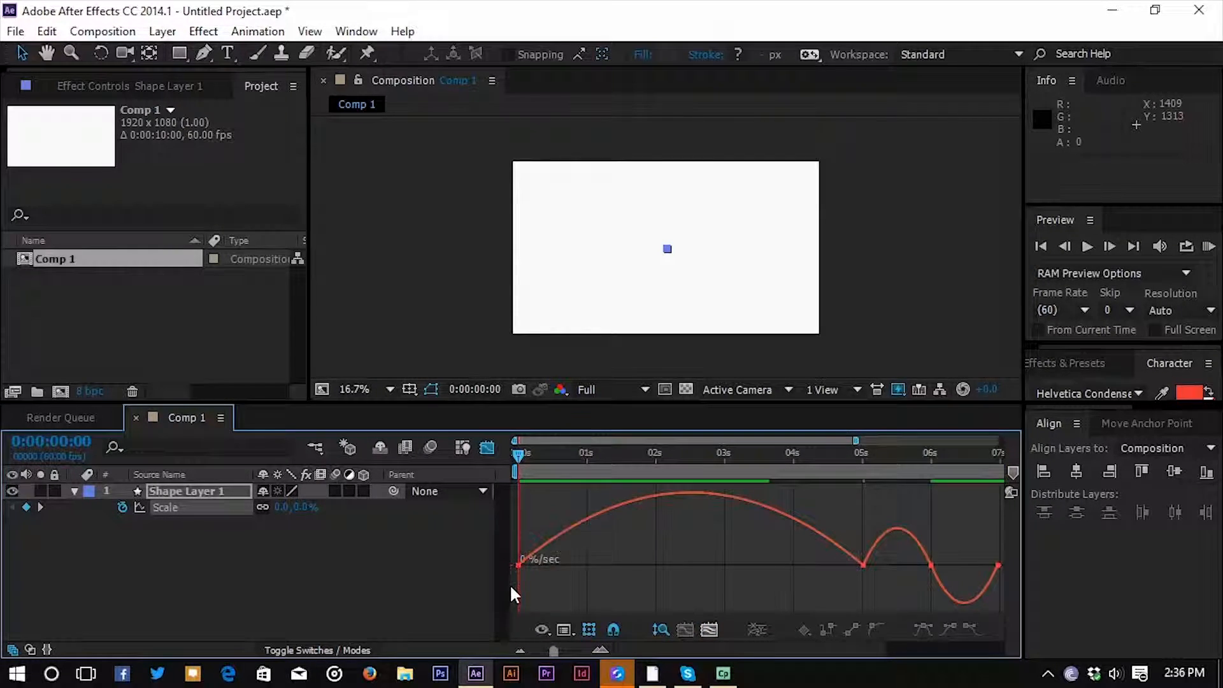
pyautogui.moveTo(513, 530); pyautogui.dragTo(724, 605)
pyautogui.click(709, 627)
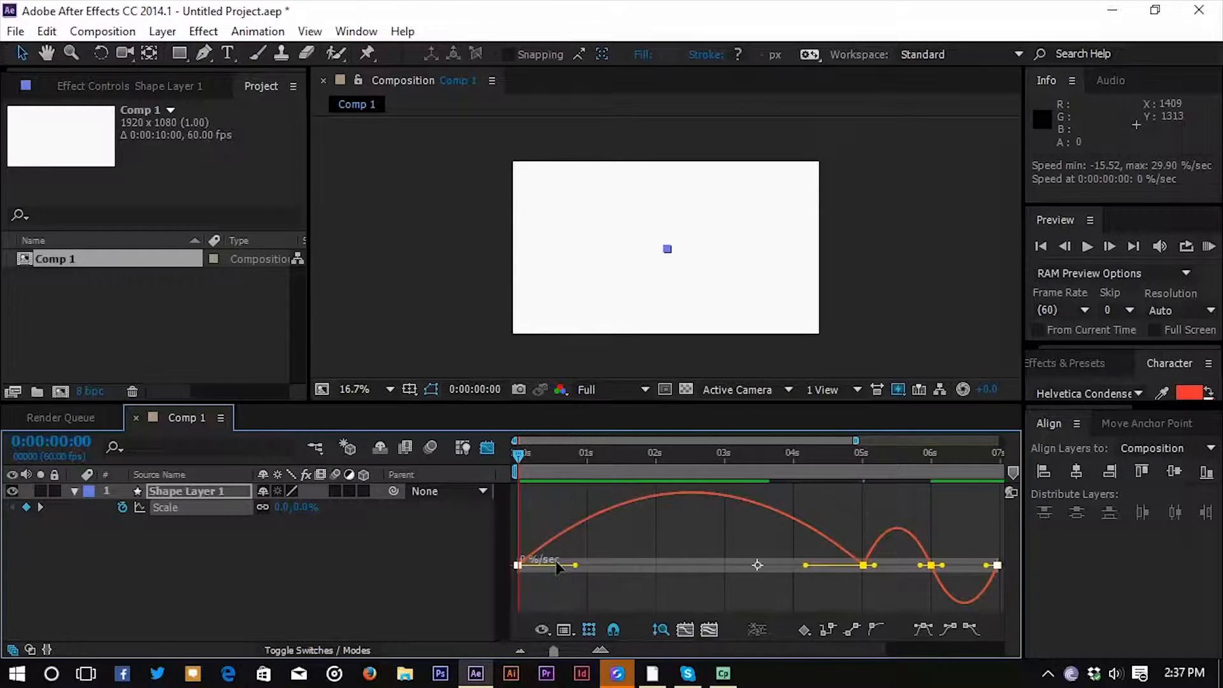
pyautogui.moveTo(580, 569); pyautogui.dragTo(659, 571)
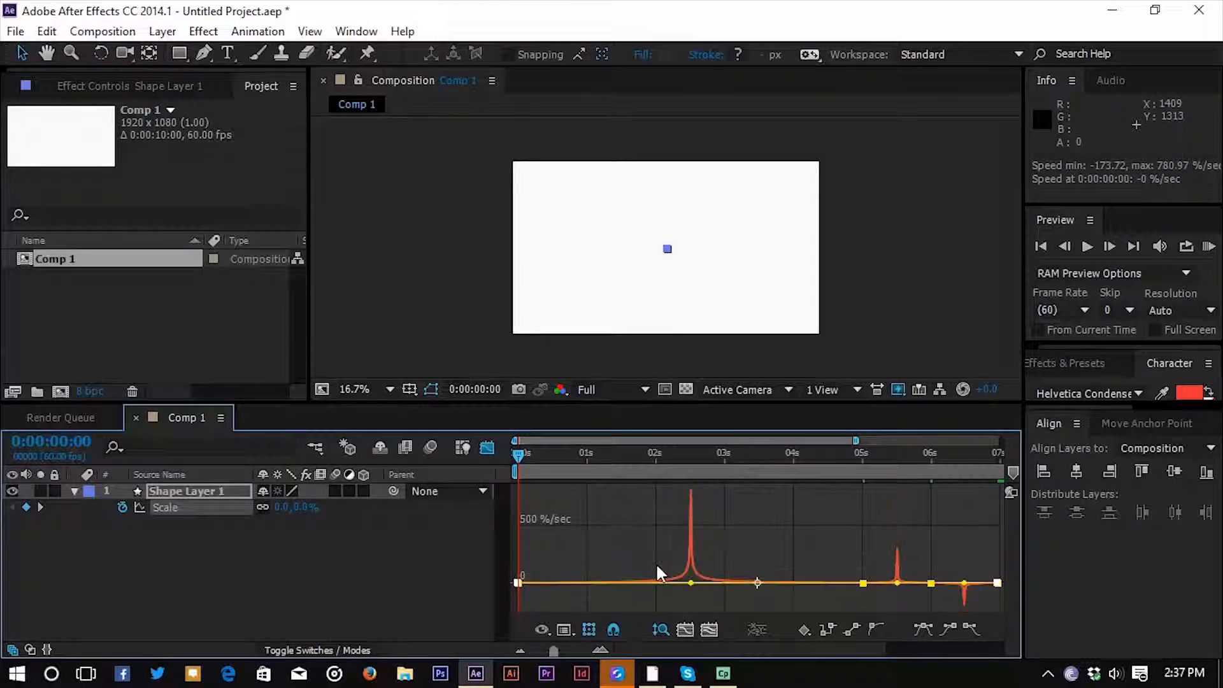
pyautogui.click(488, 447)
# Show the full 10-second timeline and play a RAM preview of the scale animation with all four keyframes reshaped.
pyautogui.moveTo(552, 650); pyautogui.dragTo(540, 651)
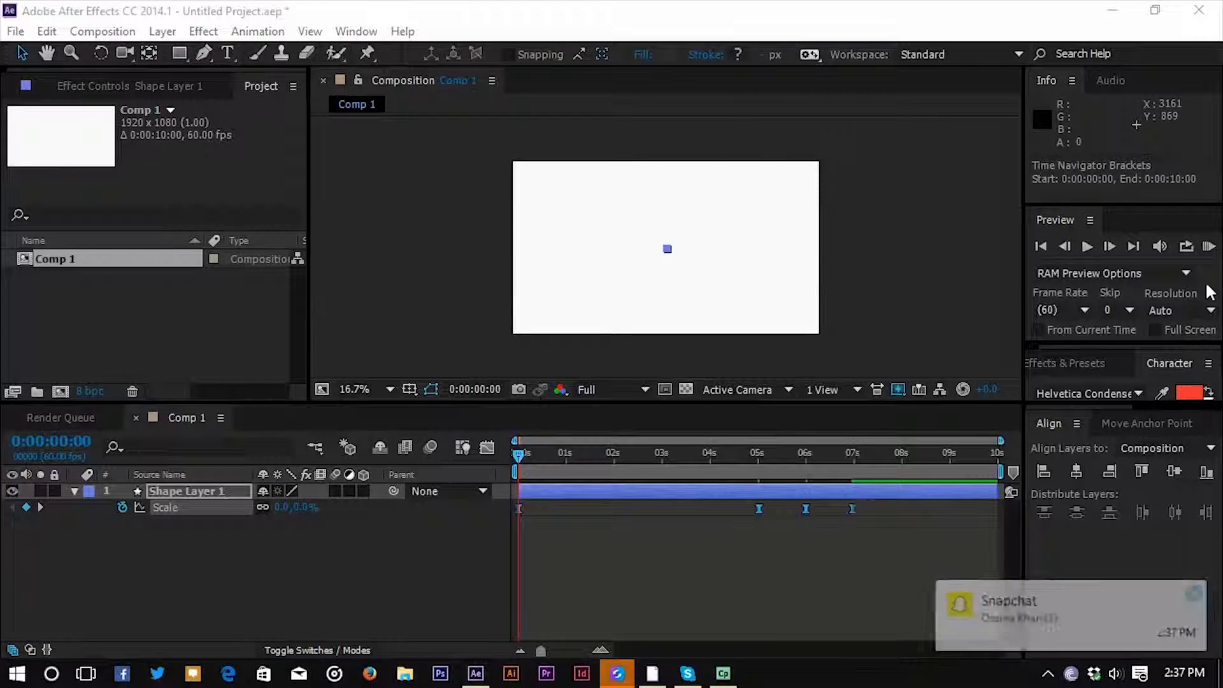
pyautogui.click(1203, 592)
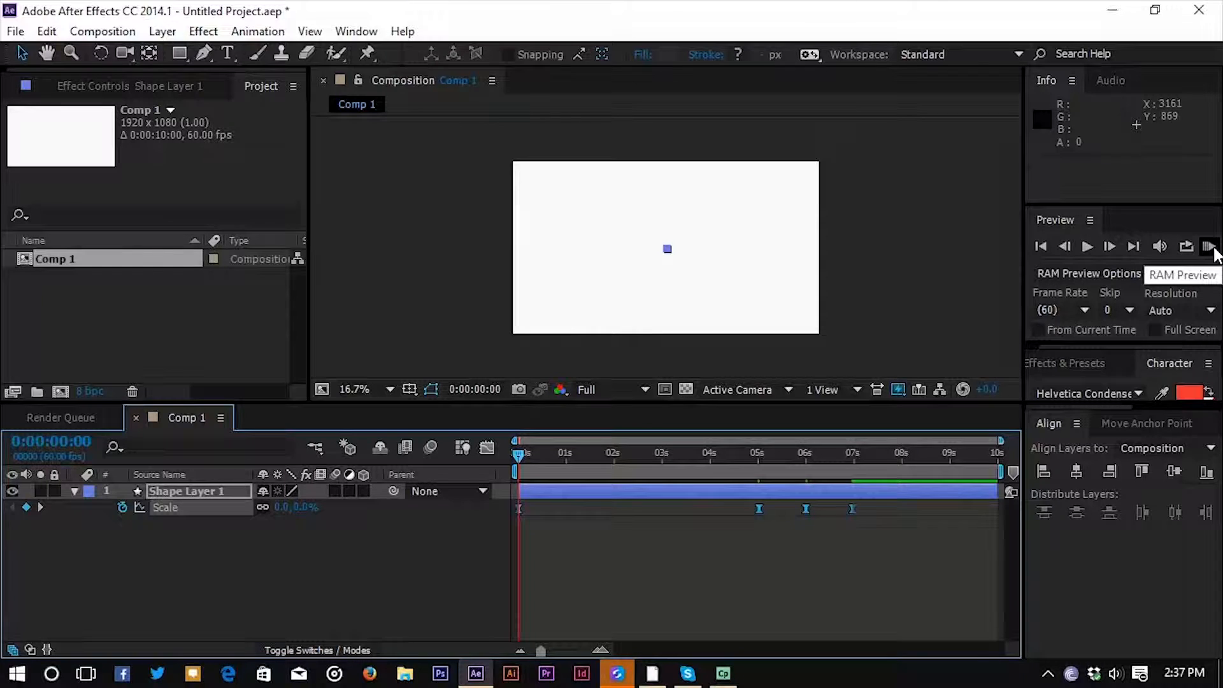
pyautogui.click(1213, 250)
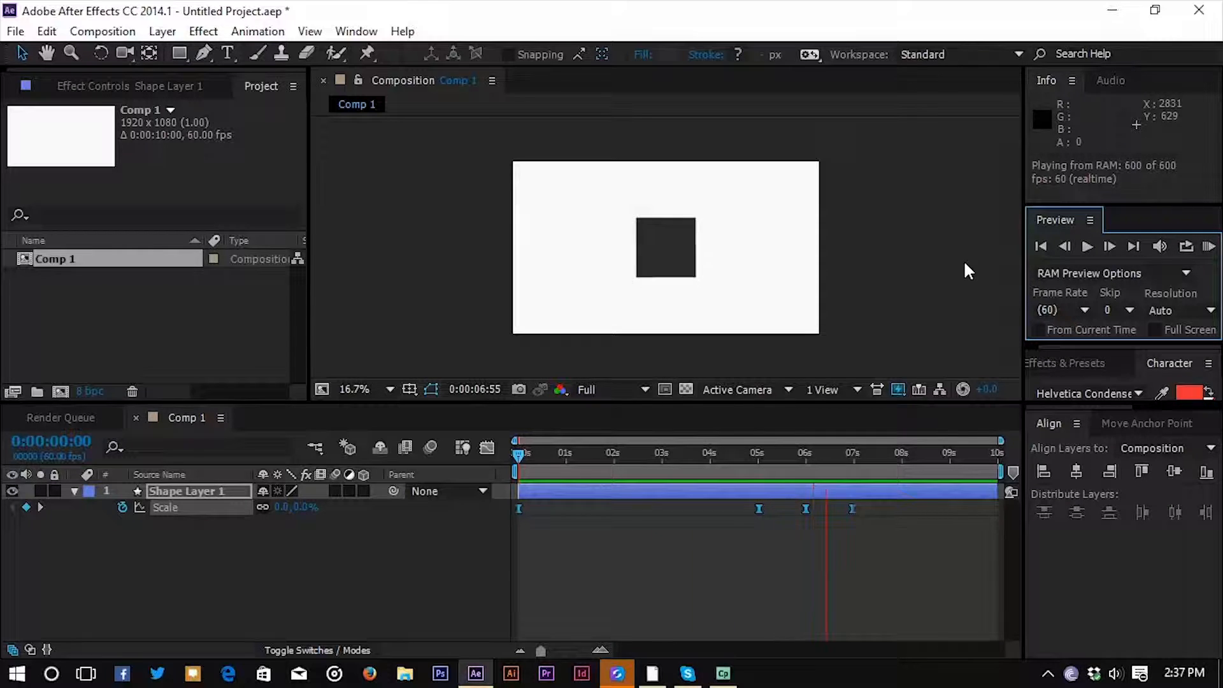
pyautogui.click(517, 455)
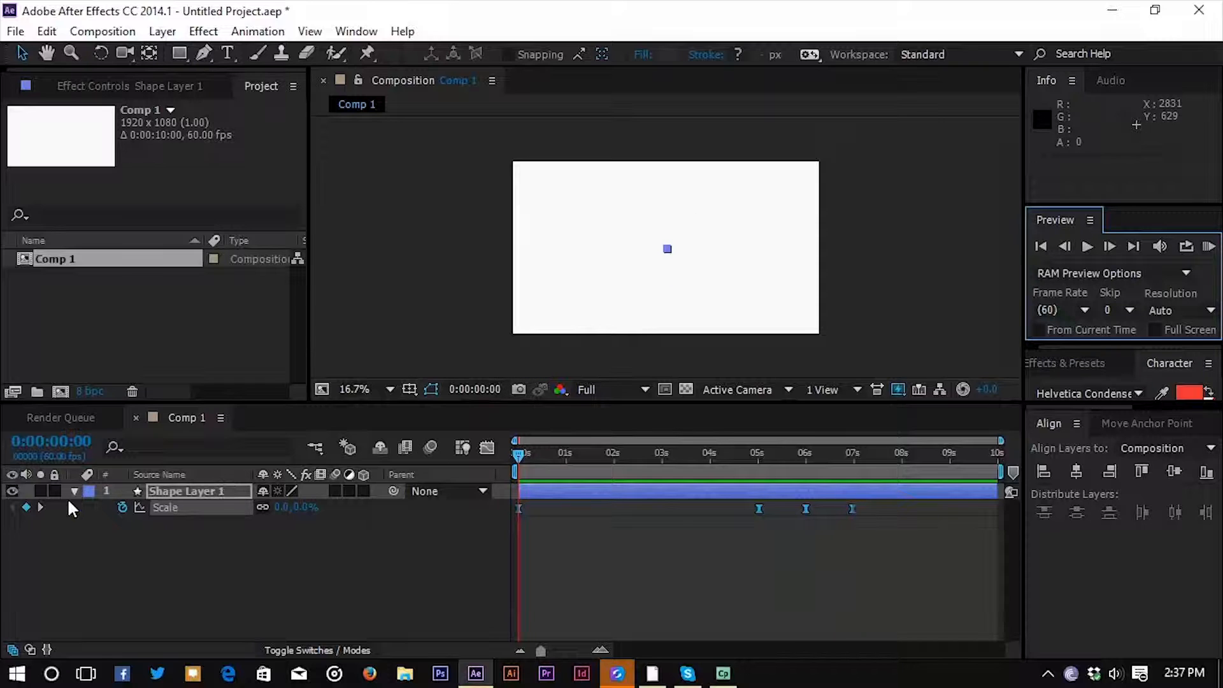
# Add a 0° Rotation keyframe to the shape layer at the composition's start and show the Scale keyframes alongside it.
pyautogui.click(205, 489)
pyautogui.press('r')
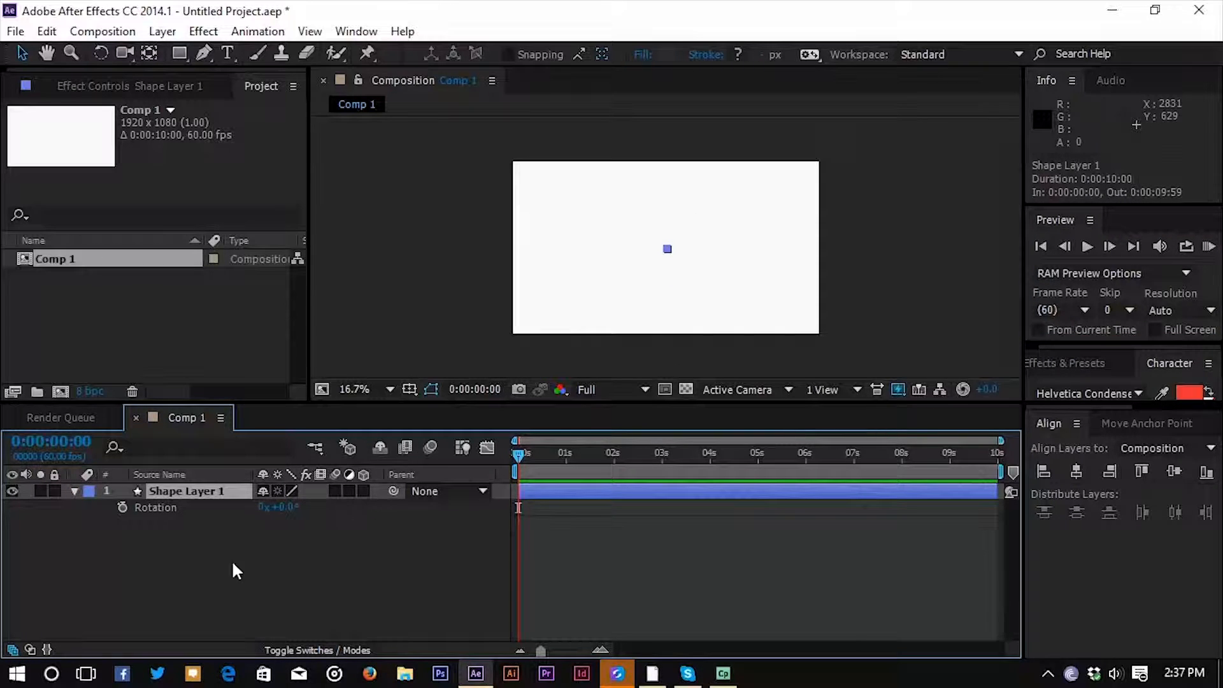
pyautogui.click(122, 507)
pyautogui.moveTo(520, 451); pyautogui.dragTo(714, 472)
pyautogui.click(190, 488)
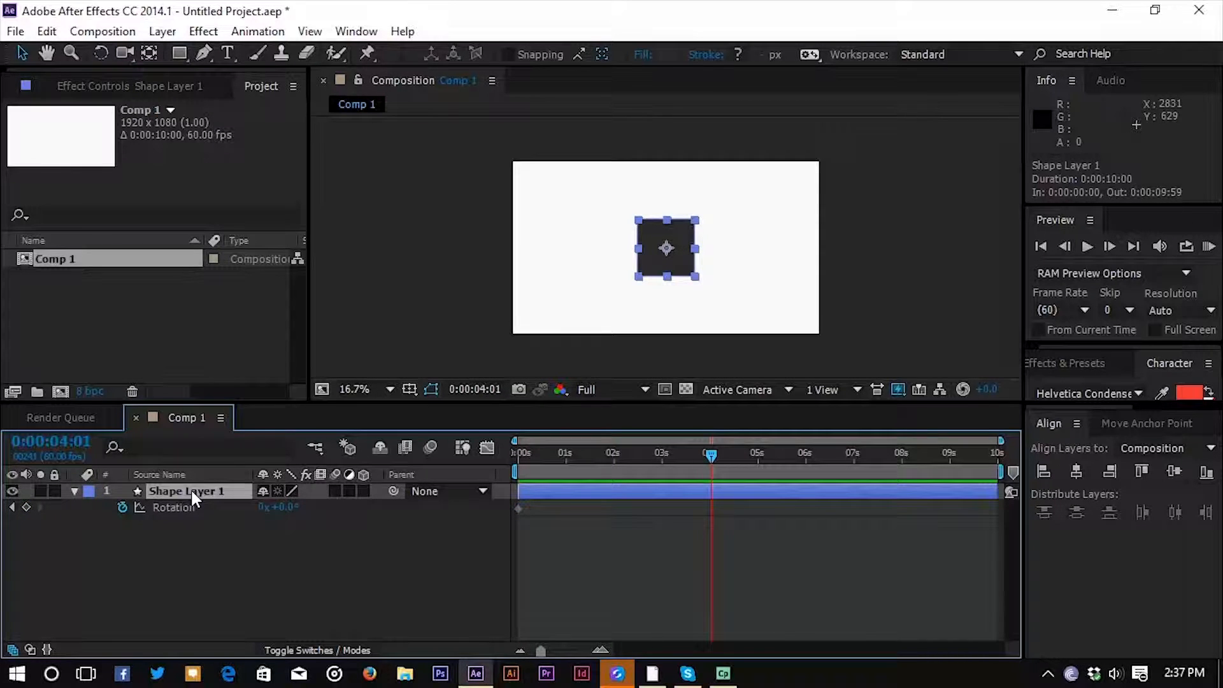
pyautogui.hotkey('shift', 's')
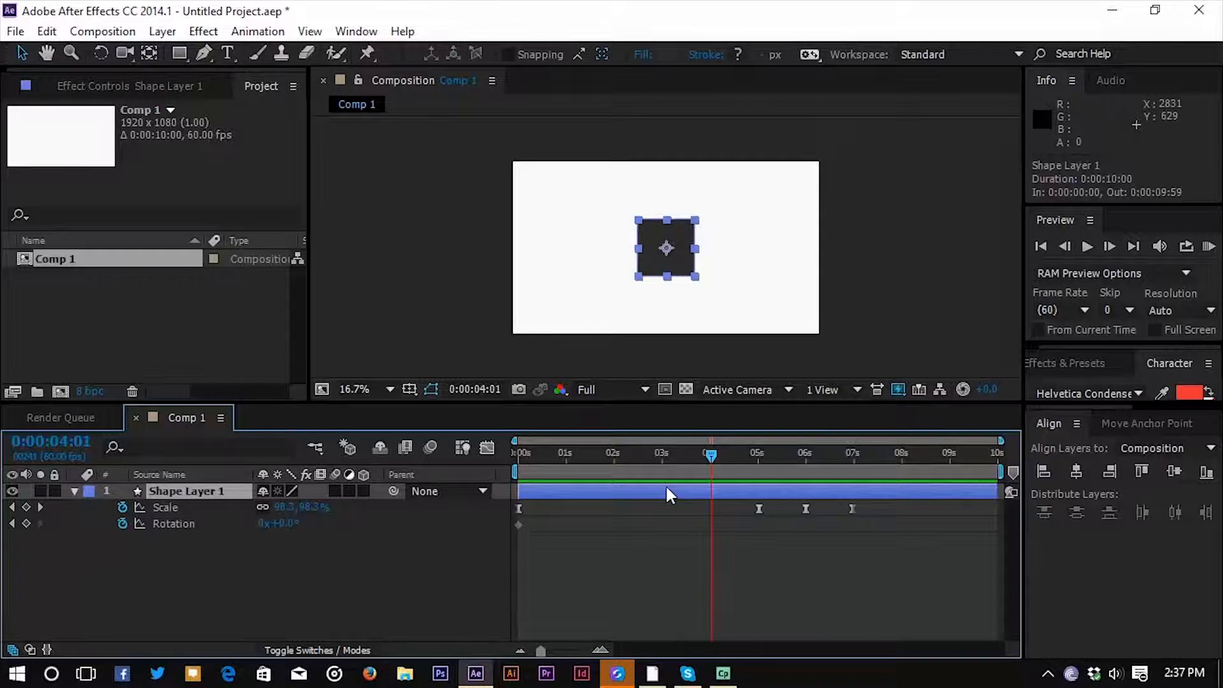
# Move the Rotation keyframe to 0:00:05:01, level with the second Scale keyframe, and set Rotation to 45° at 0:00:06:58.
pyautogui.moveTo(713, 448); pyautogui.dragTo(762, 467)
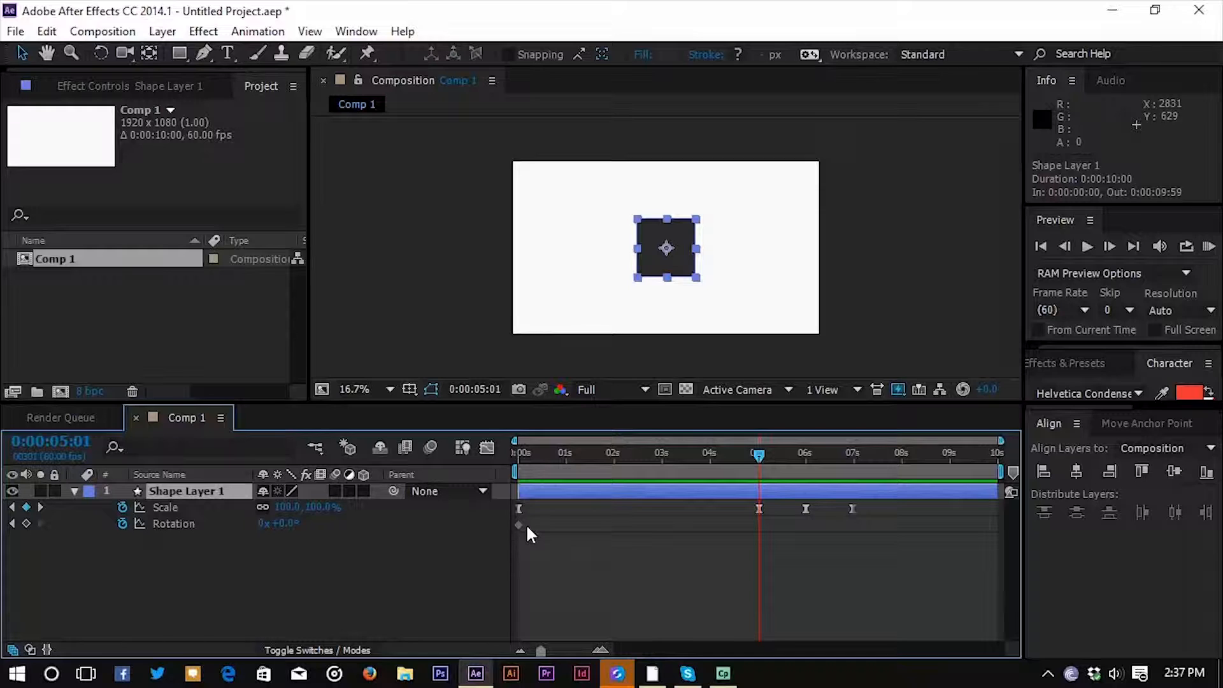
pyautogui.moveTo(519, 525); pyautogui.dragTo(751, 544)
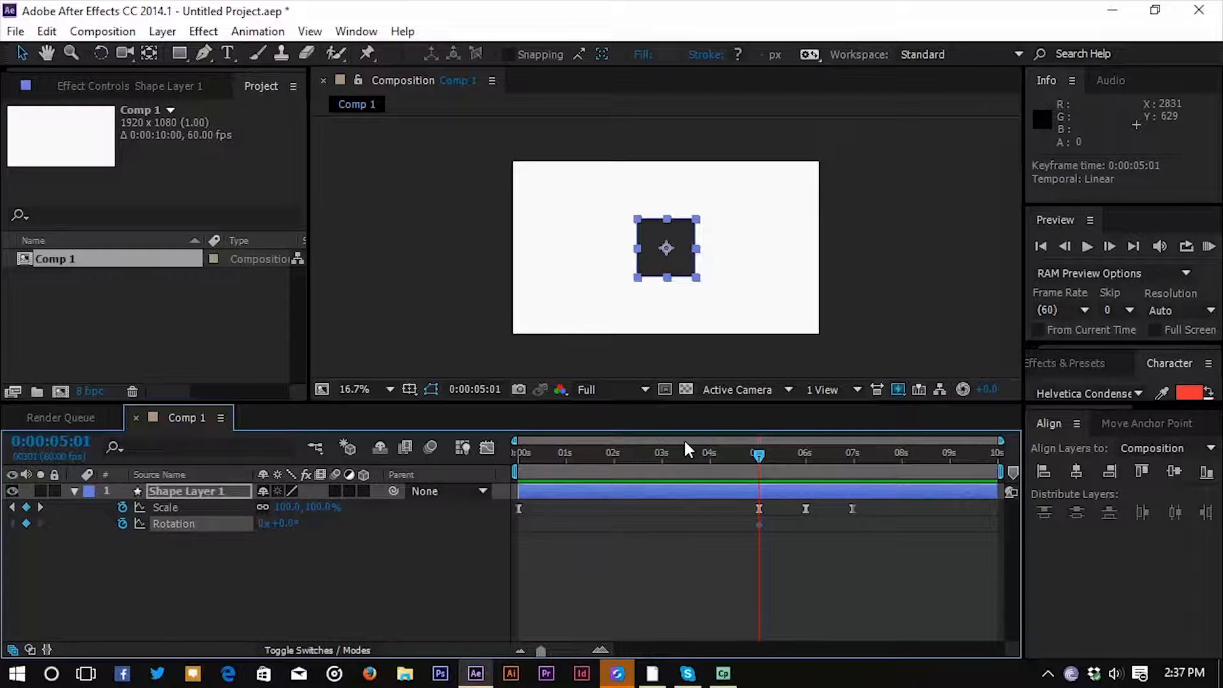
pyautogui.moveTo(759, 453); pyautogui.dragTo(858, 464)
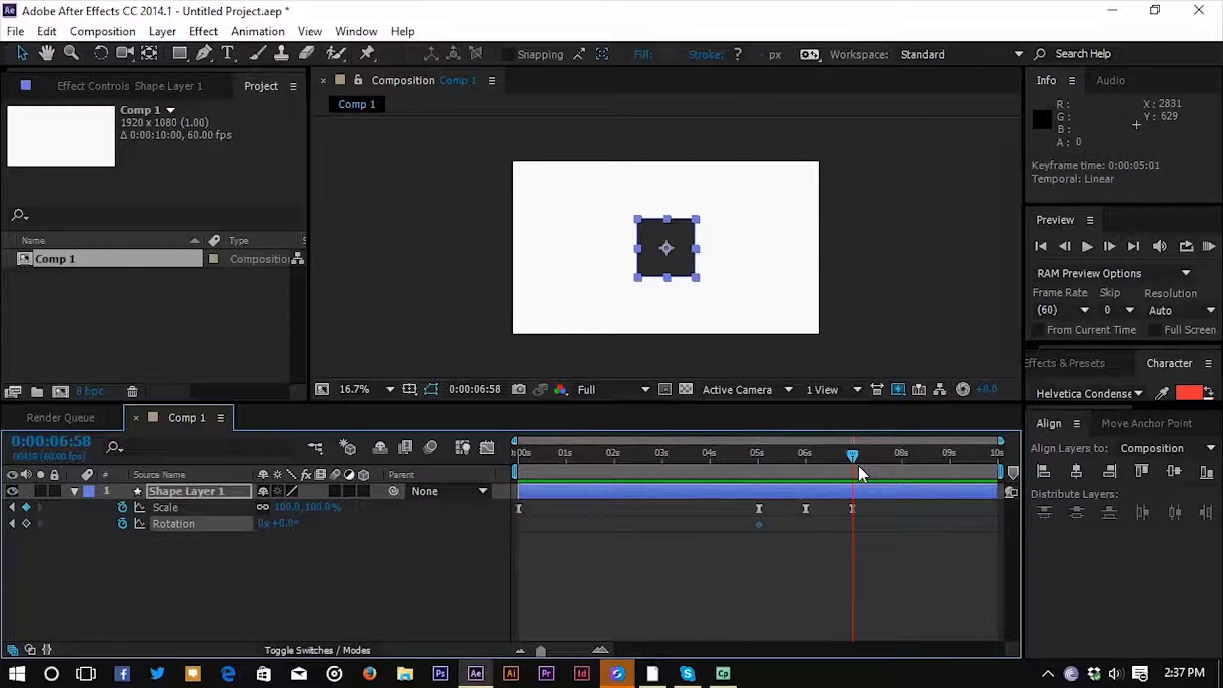
pyautogui.moveTo(281, 523); pyautogui.dragTo(317, 527)
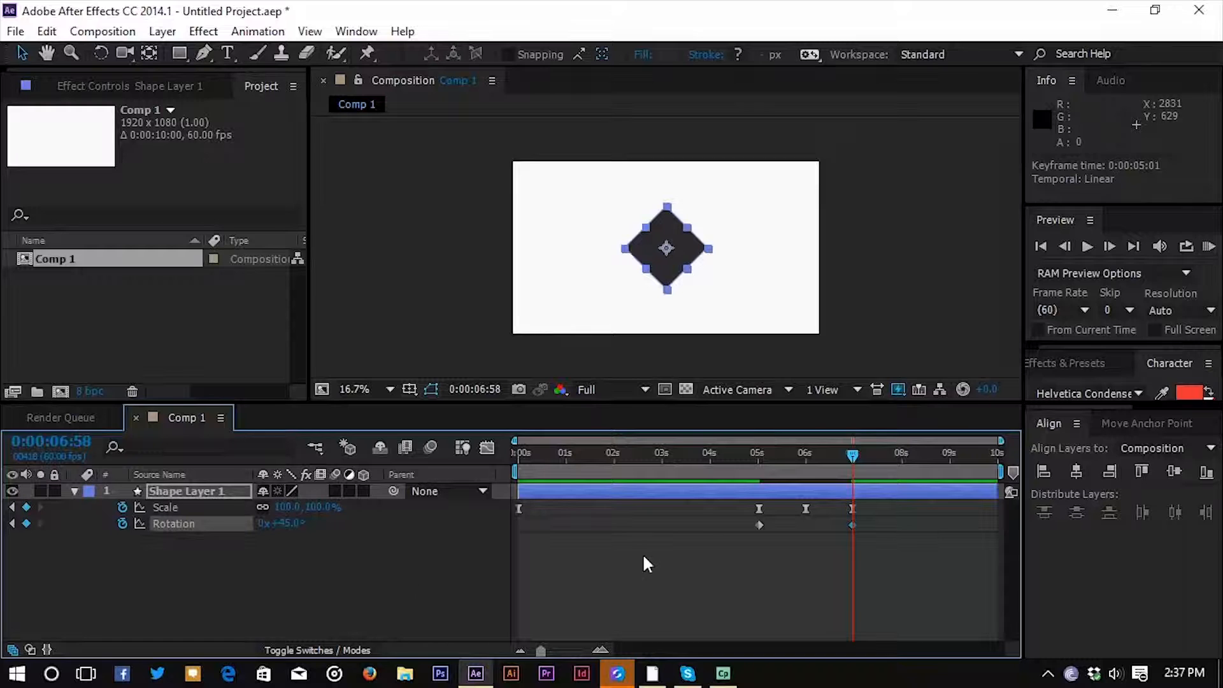
# Apply Easy Ease to both Rotation keyframes and extend their speed graph handles so the rotation speed spikes just before 0:00:06:58.
pyautogui.moveTo(882, 542); pyautogui.dragTo(752, 521)
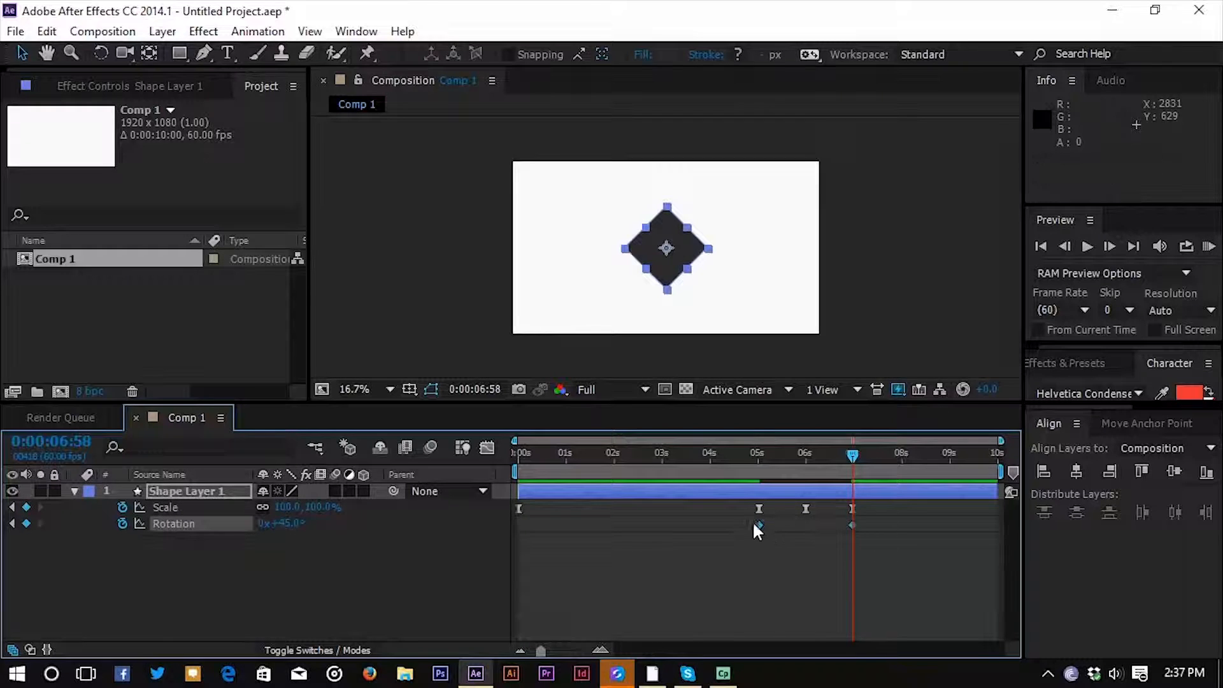
pyautogui.press('F9')
pyautogui.click(486, 447)
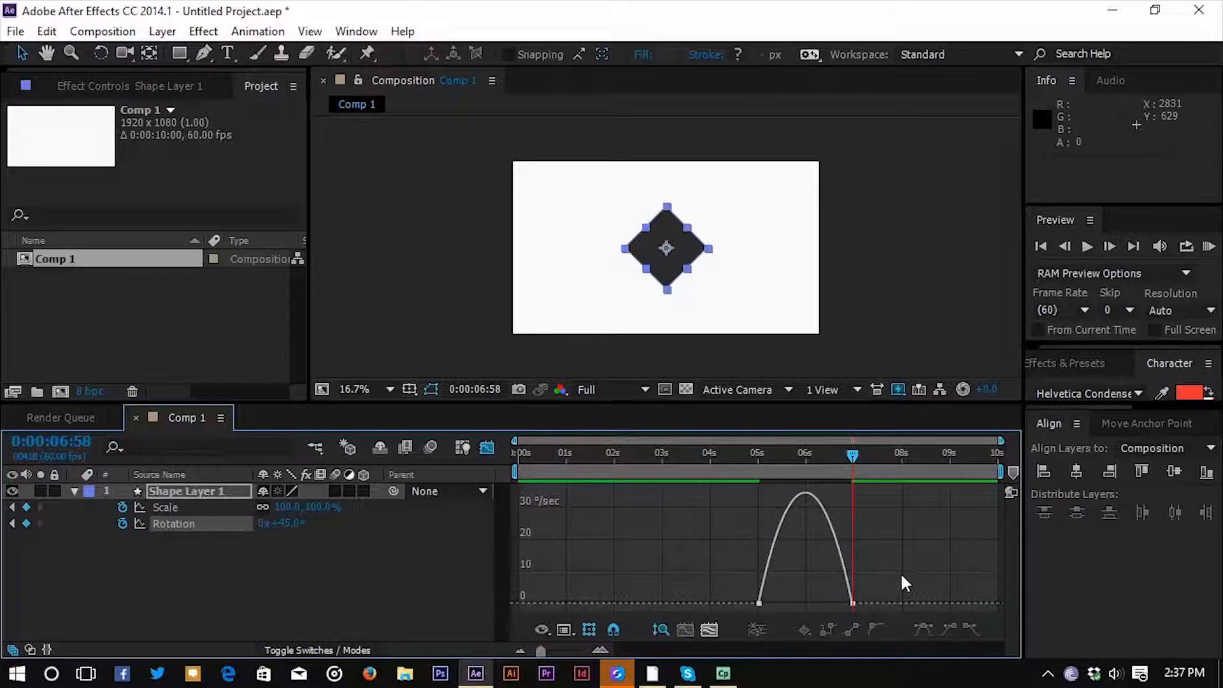
pyautogui.click(685, 630)
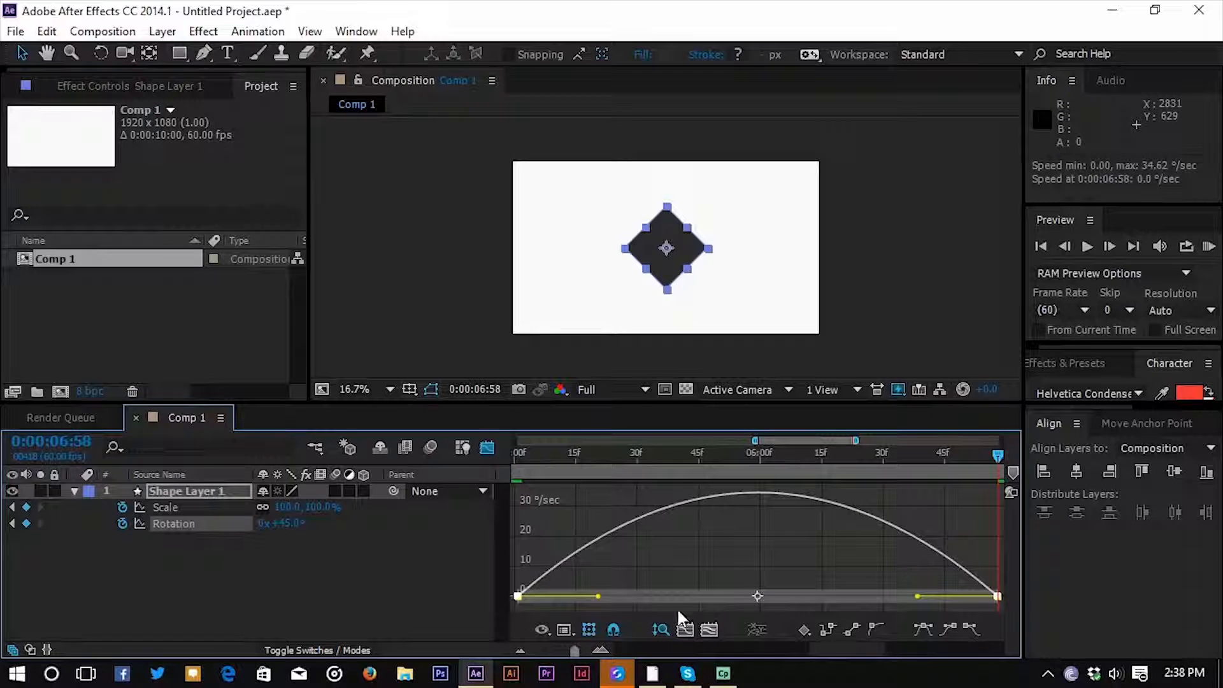
pyautogui.moveTo(599, 602); pyautogui.dragTo(758, 599)
pyautogui.moveTo(918, 601); pyautogui.dragTo(977, 600)
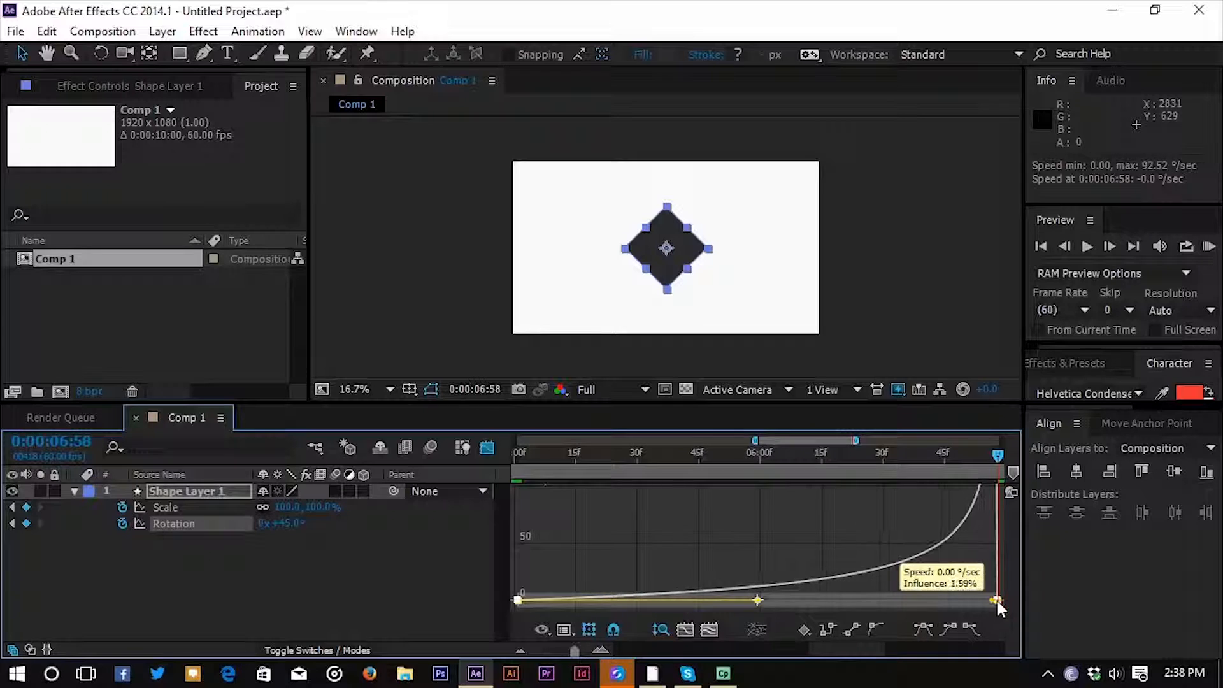
# Return to the keyframe view of the full 10-second timeline and play a RAM preview of the scale and rotation animation.
pyautogui.click(487, 448)
pyautogui.click(521, 647)
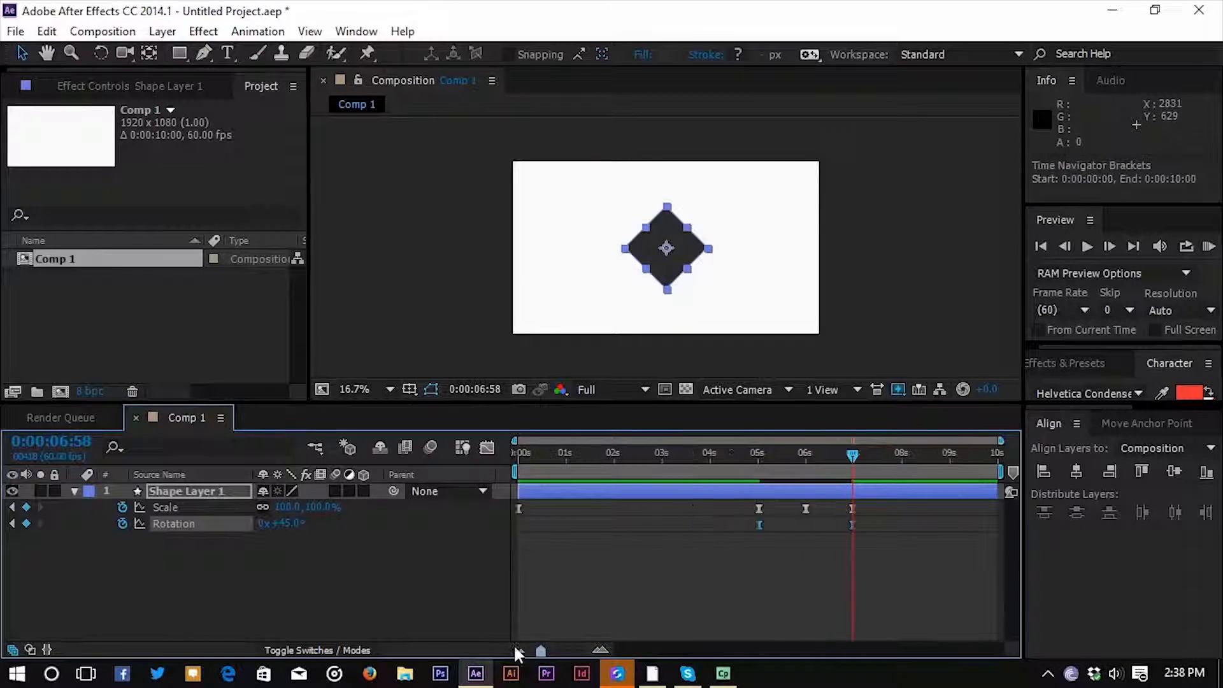
pyautogui.click(1209, 246)
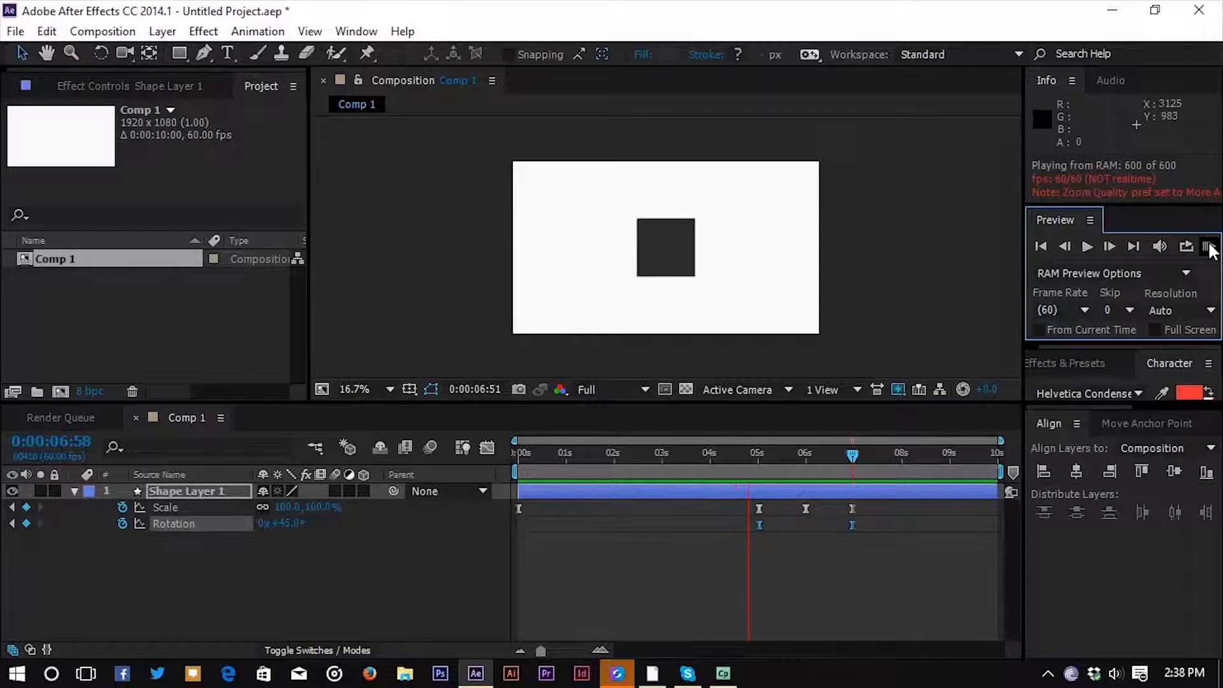
pyautogui.click(1208, 246)
pyautogui.click(854, 454)
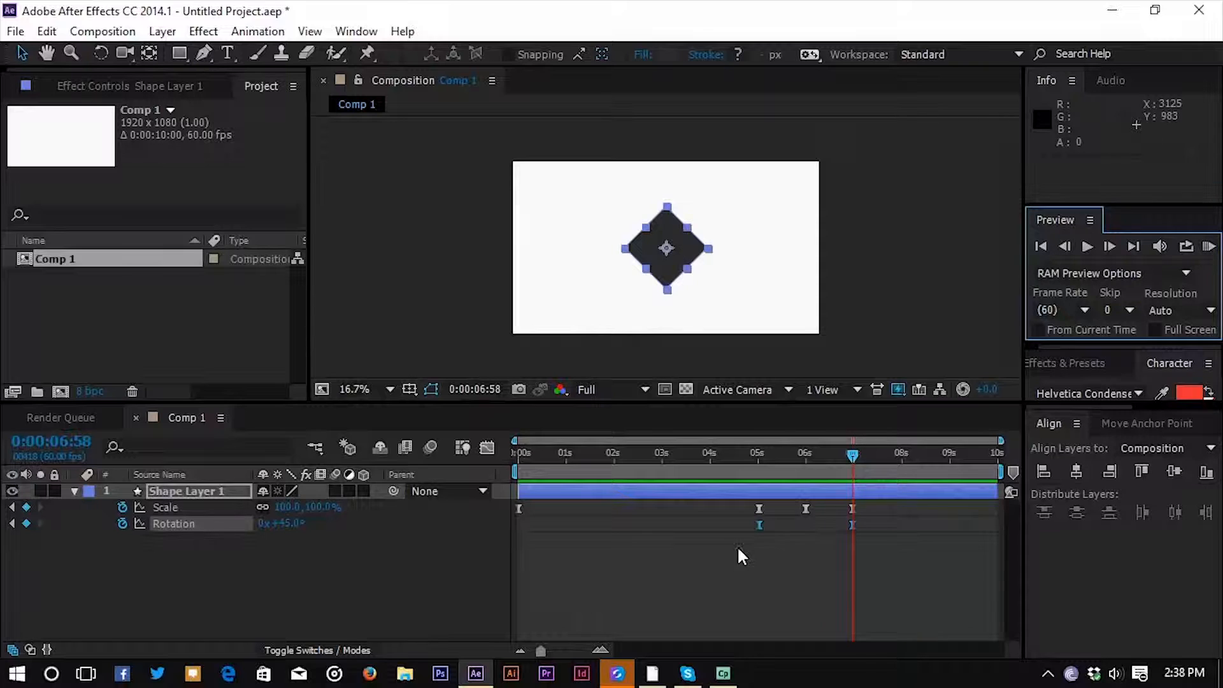
# Move the second and third Scale keyframes earlier to about 3 s and 5 s, and the Rotation keyframes to about 1.7 s and 0:00:05:45.
pyautogui.click(758, 509)
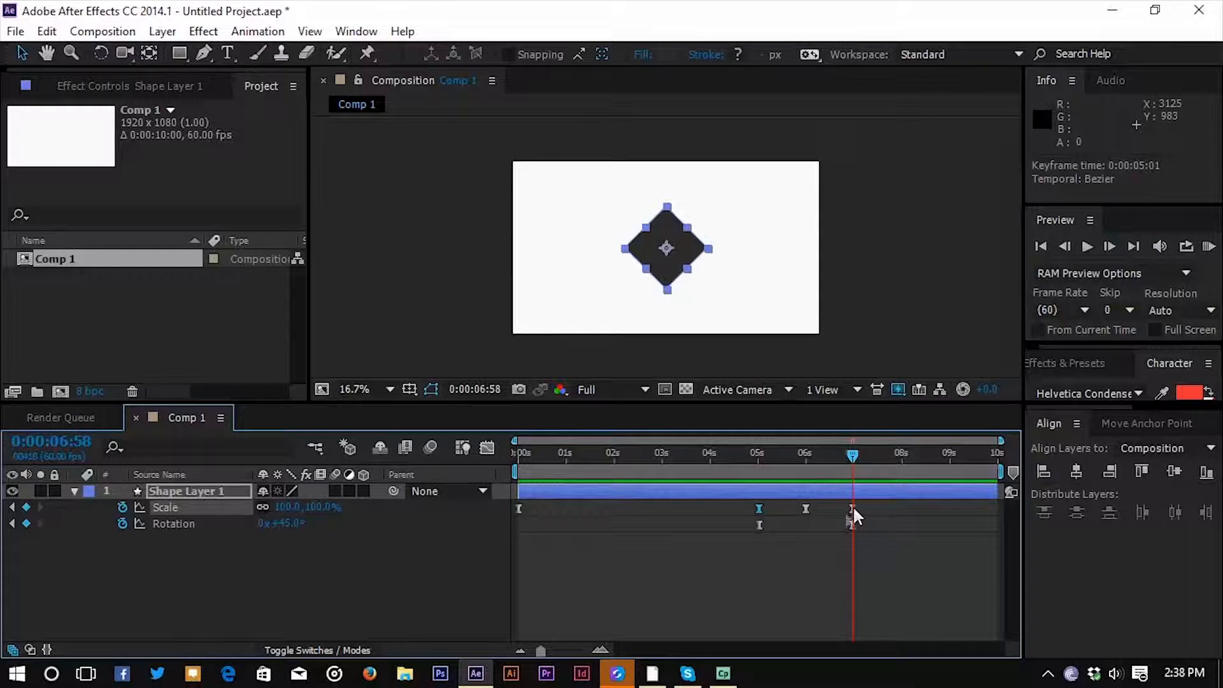
pyautogui.moveTo(746, 501)
pyautogui.mouseDown()
pyautogui.moveTo(785, 550)
pyautogui.moveTo(652, 509)
pyautogui.moveTo(670, 510)
pyautogui.mouseUp()
pyautogui.click(806, 508)
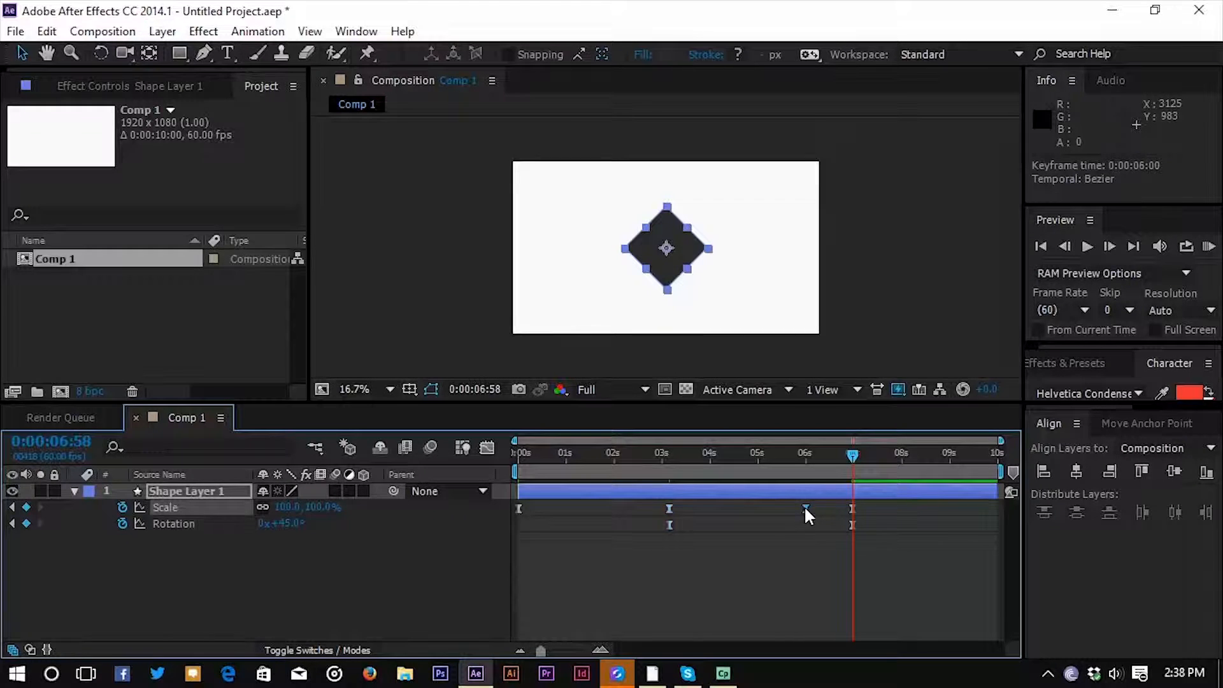
pyautogui.moveTo(878, 547); pyautogui.dragTo(599, 524)
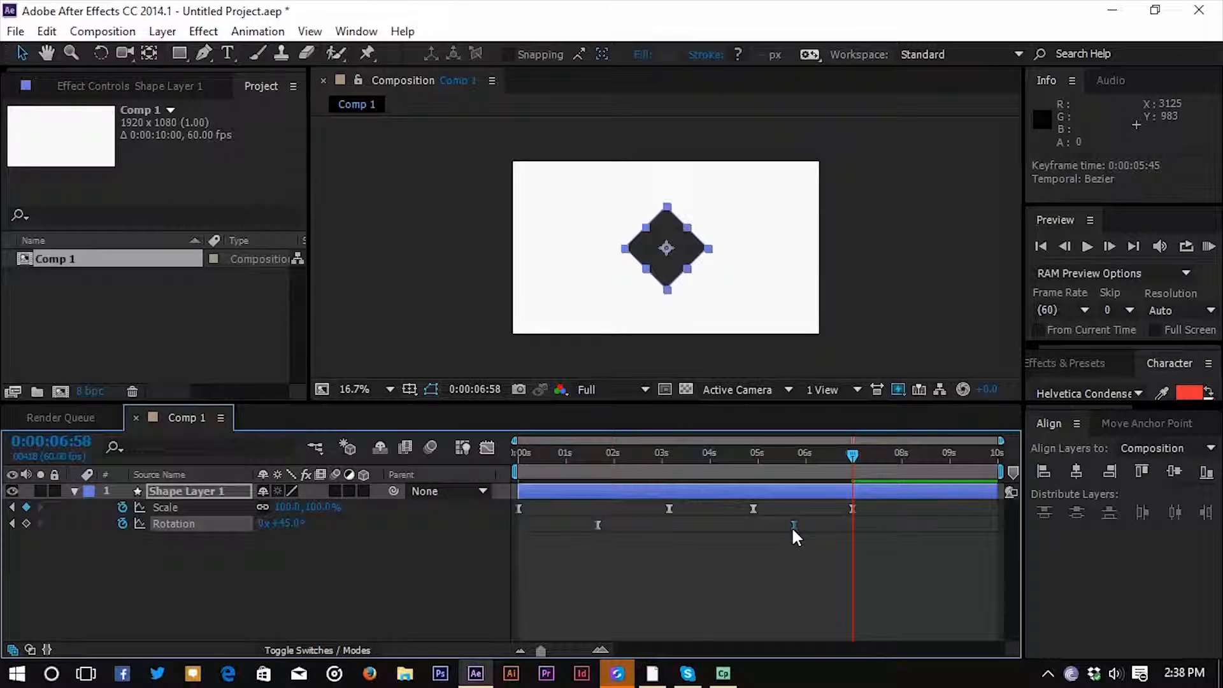
# Play a RAM preview of the retimed scale and rotation animation, then stop it.
pyautogui.click(1208, 246)
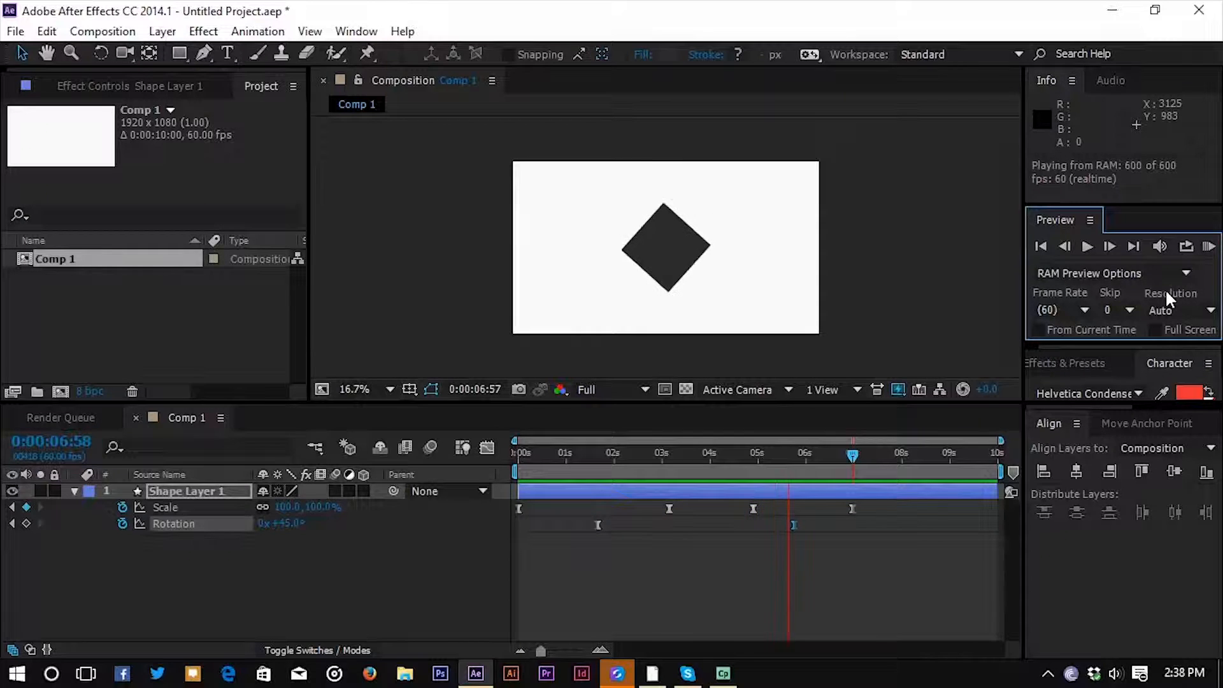
pyautogui.click(852, 455)
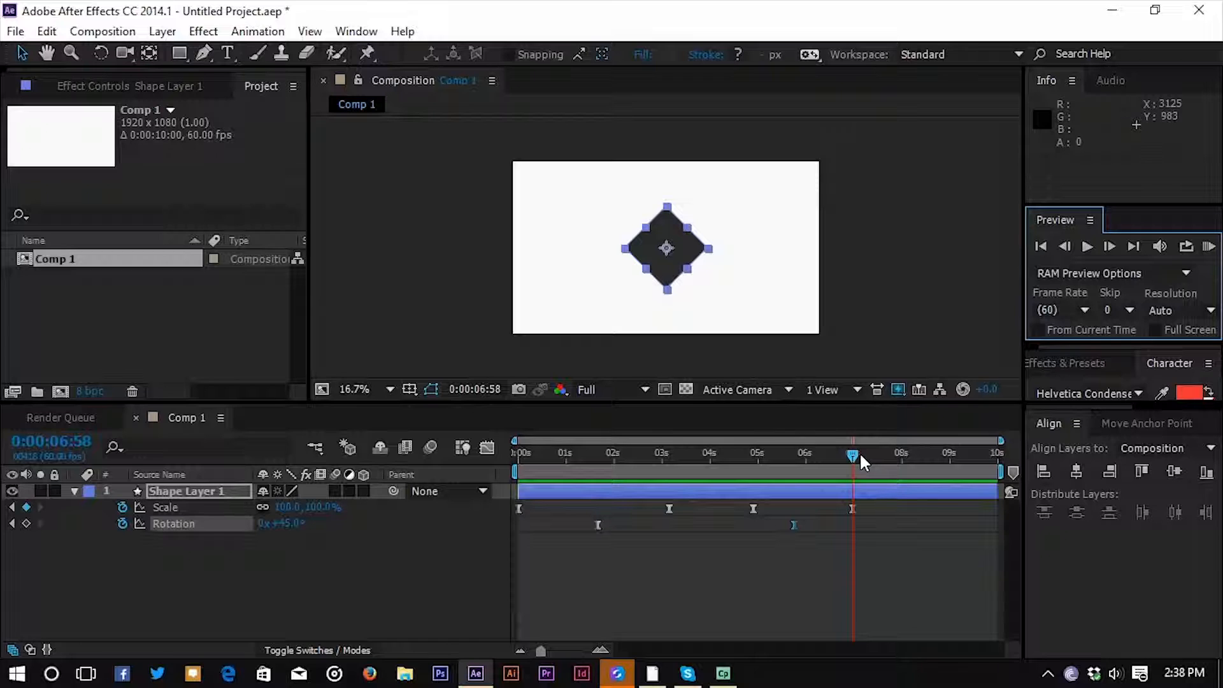
# Select all Scale and Rotation keyframes of the shape layer.
pyautogui.moveTo(898, 555); pyautogui.dragTo(507, 504)
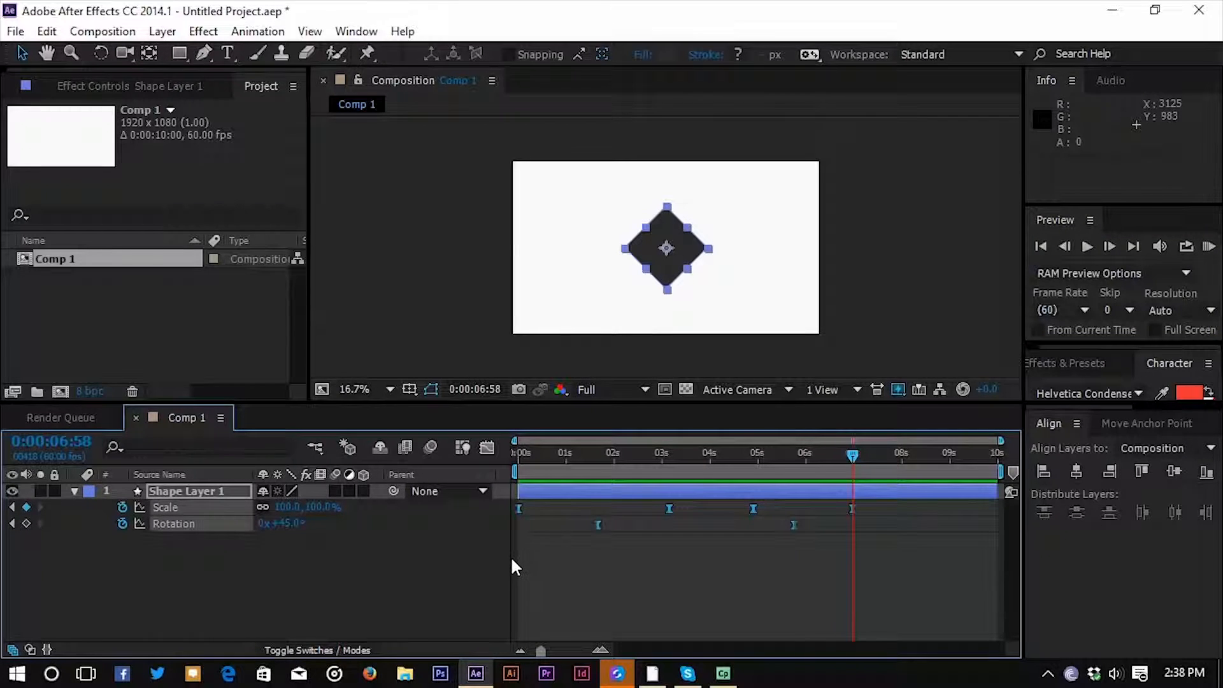